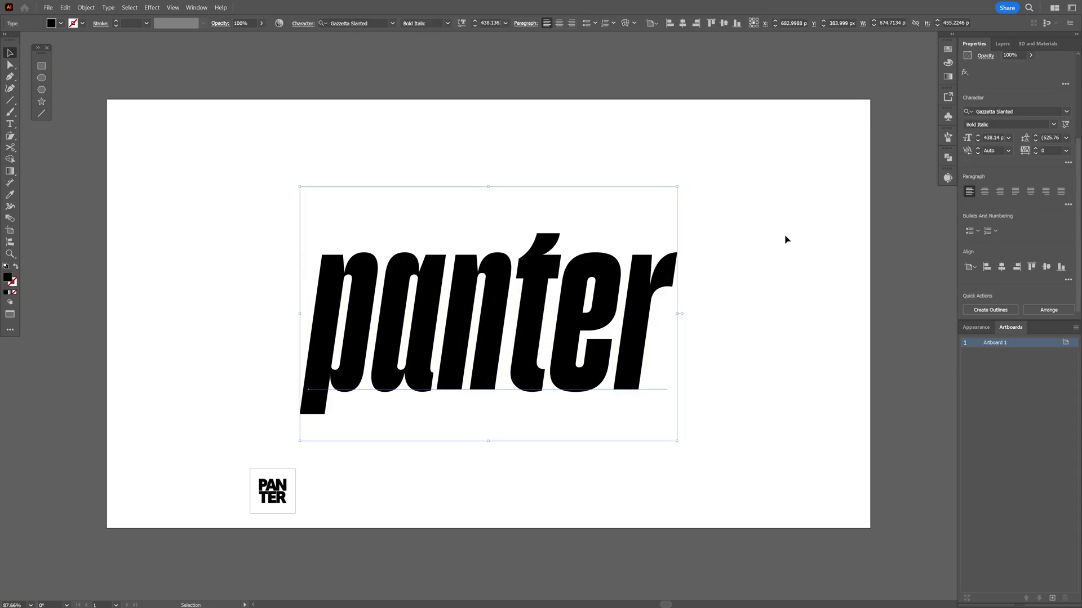
- Convert the Gazzetta Slanted Bold Italic 'panter' text into outlined vector shapes
{"action": "left_click", "coordinate": [1019, 109]}
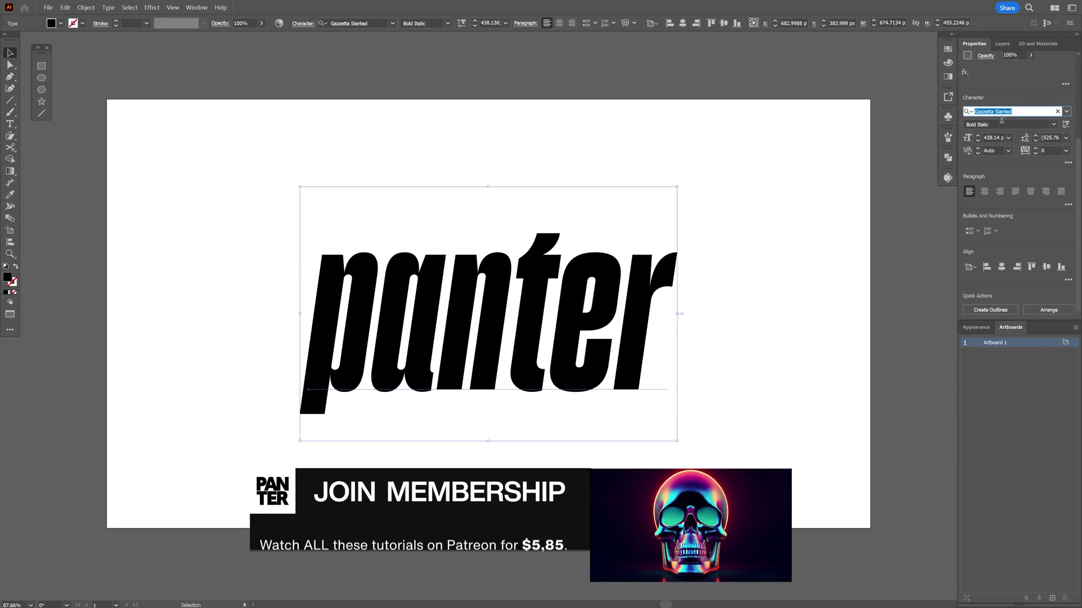
{"action": "left_click", "coordinate": [999, 121]}
{"action": "right_click", "coordinate": [527, 281]}
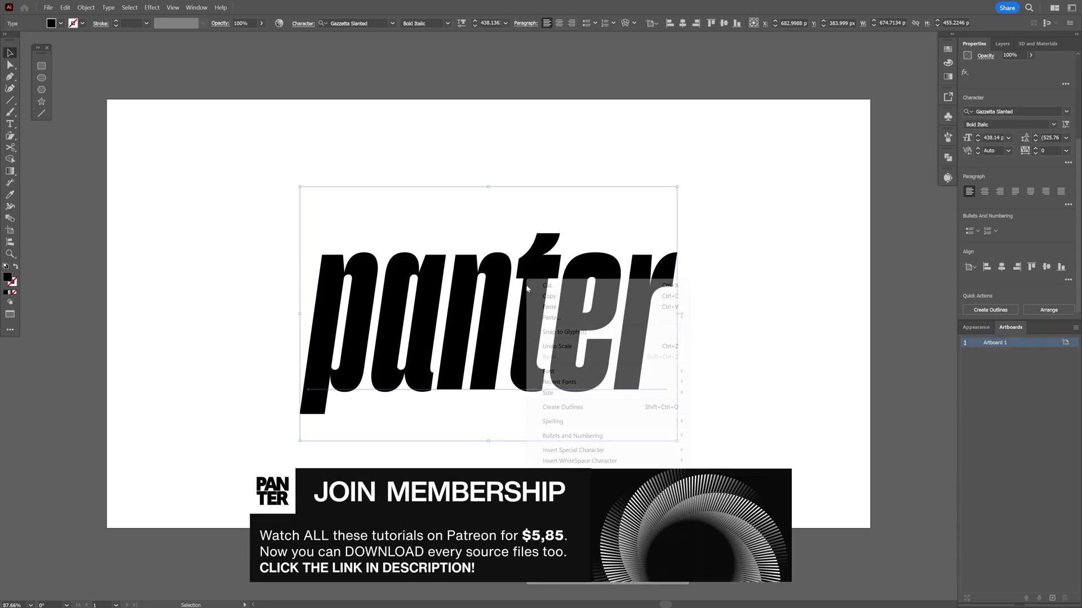
{"action": "left_click", "coordinate": [594, 407]}
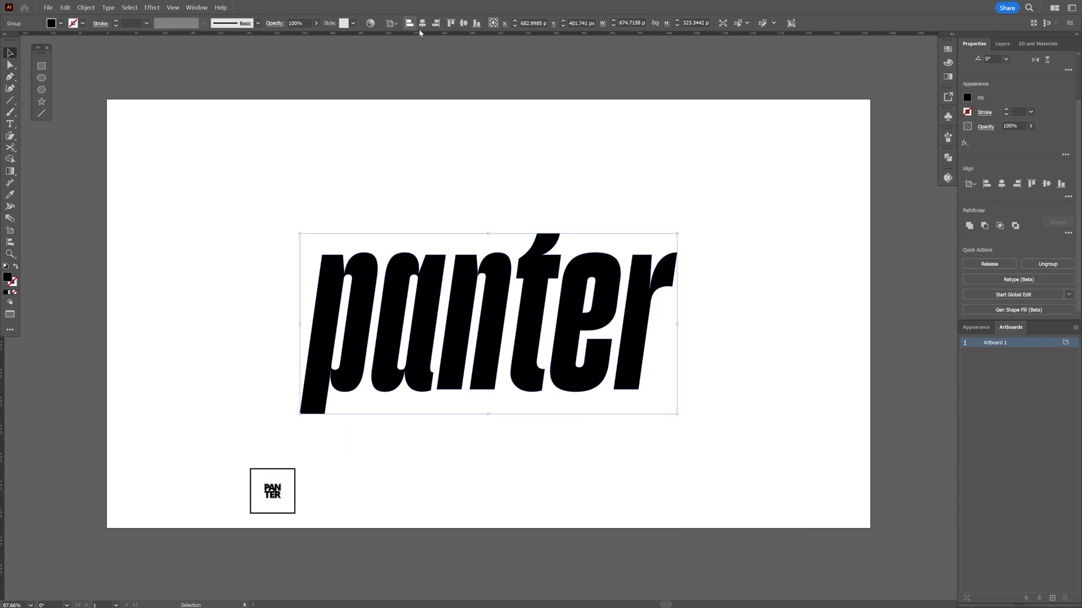
- Add a horizontal guide through the letters, rotate the lettering to 337° and nudge it up
{"action": "left_click_drag", "start_coordinate": [462, 35], "coordinate": [475, 276]}
{"action": "left_click_drag", "start_coordinate": [474, 323], "coordinate": [474, 322]}
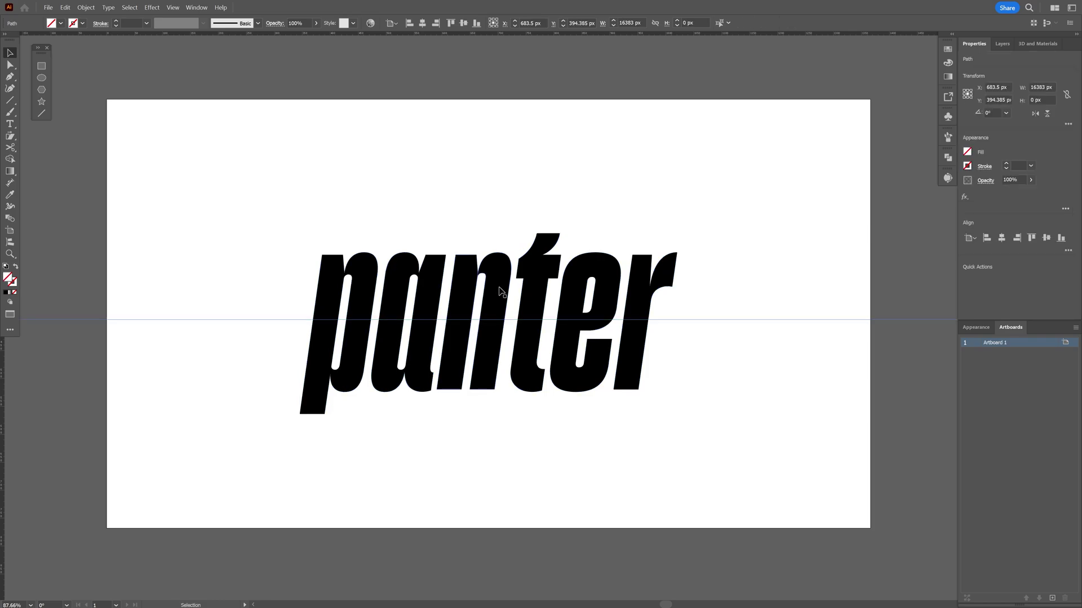
{"action": "left_click_drag", "start_coordinate": [678, 229], "coordinate": [695, 312]}
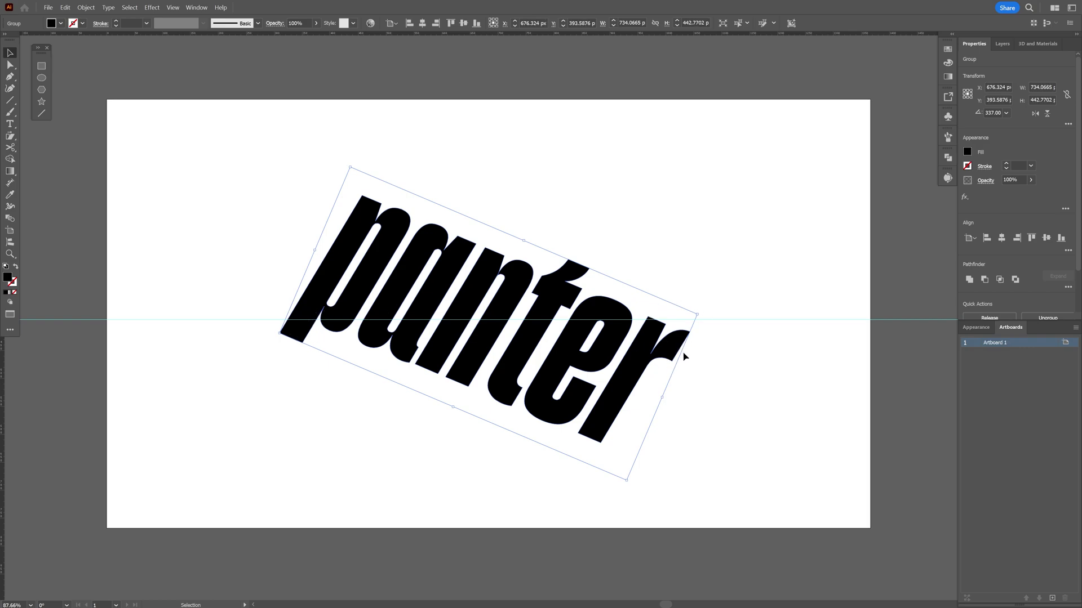
{"action": "left_click_drag", "start_coordinate": [656, 359], "coordinate": [657, 354]}
- With no fill and a black stroke, draw a horizontal line along the guide through the letters
{"action": "left_click", "coordinate": [158, 246]}
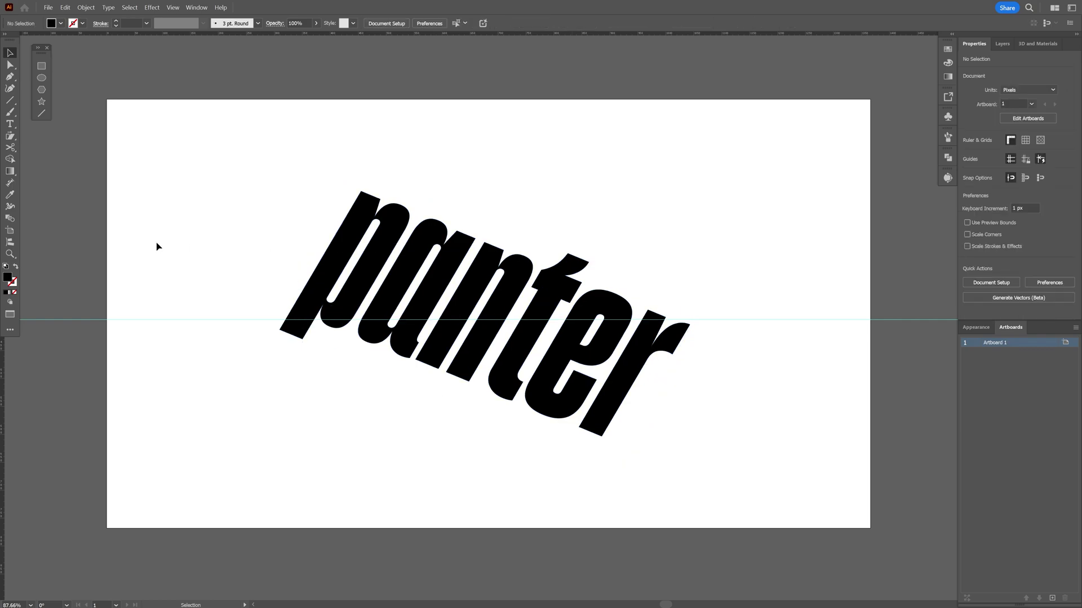
{"action": "left_click", "coordinate": [17, 267]}
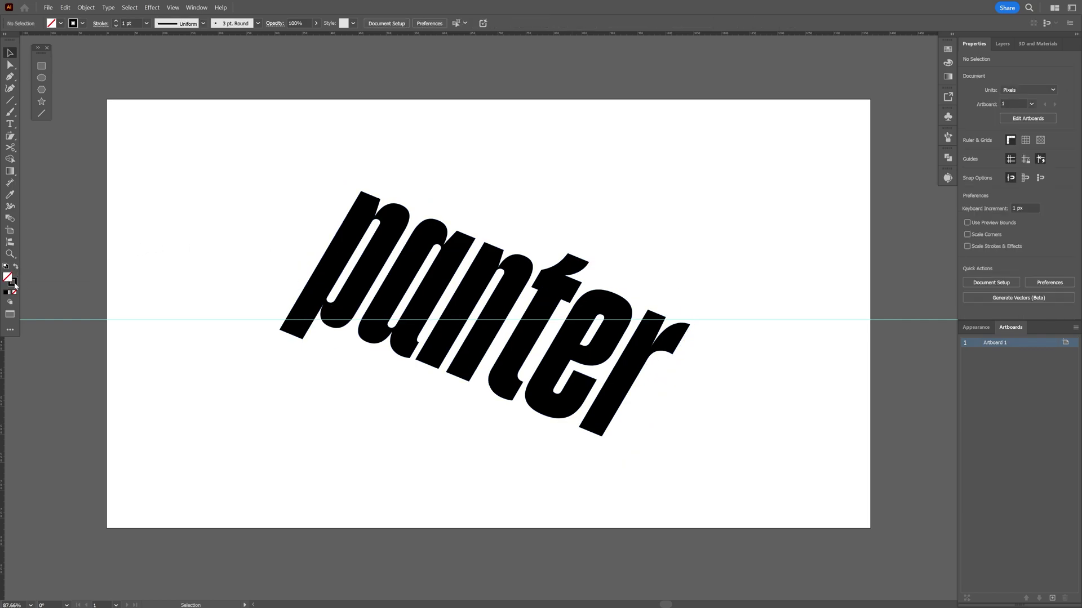
{"action": "left_click", "coordinate": [15, 285]}
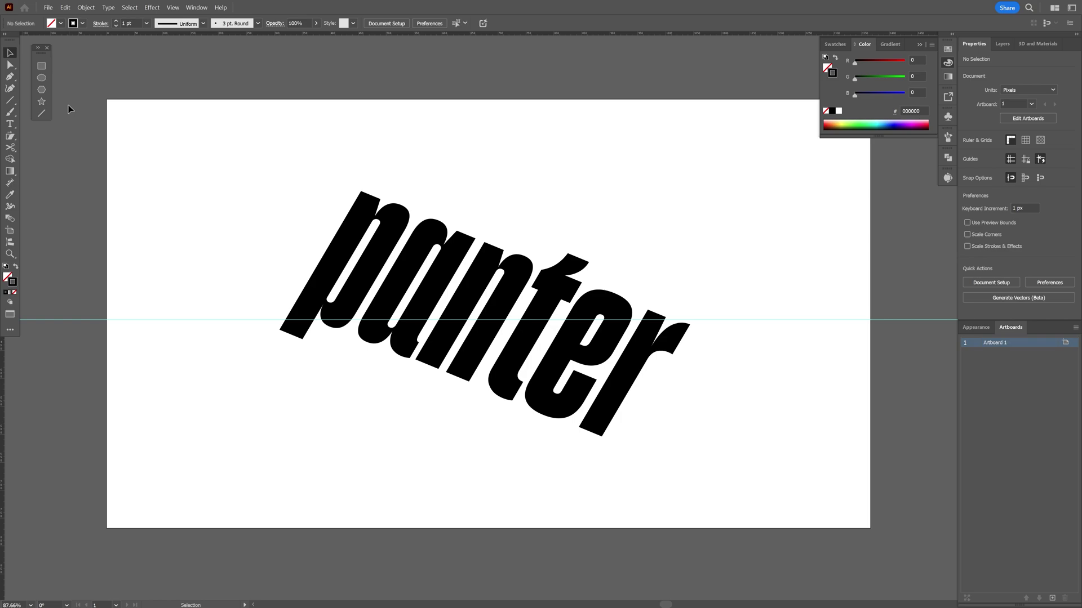
{"action": "left_click", "coordinate": [42, 114]}
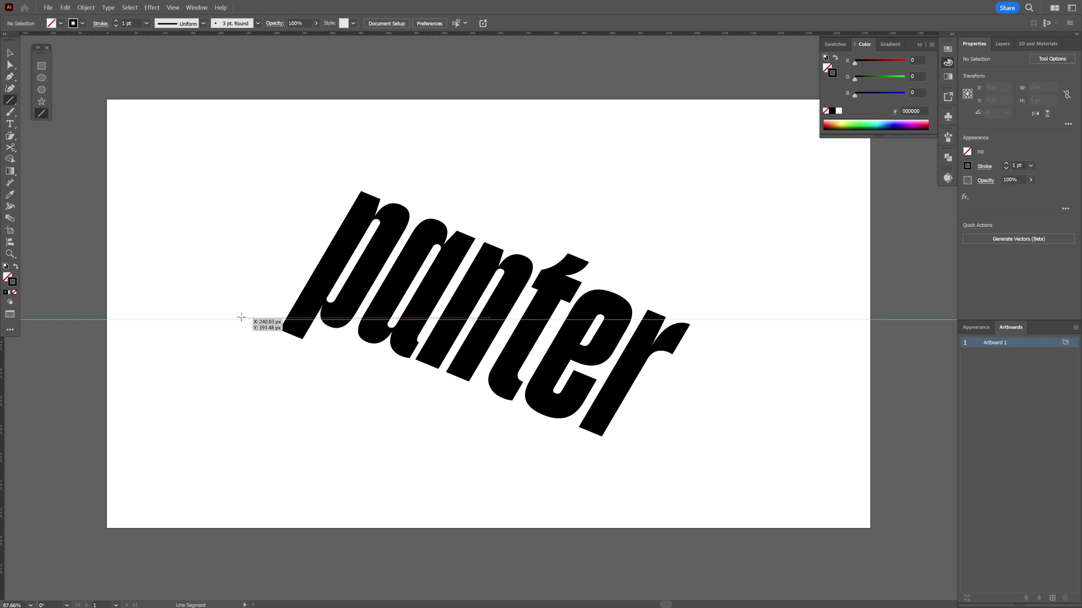
{"action": "left_click_drag", "start_coordinate": [244, 318], "coordinate": [724, 285]}
- Give the line a dark red (A10000) stroke with 4 pt weight
{"action": "key", "text": "v"}
{"action": "left_click", "coordinate": [789, 367]}
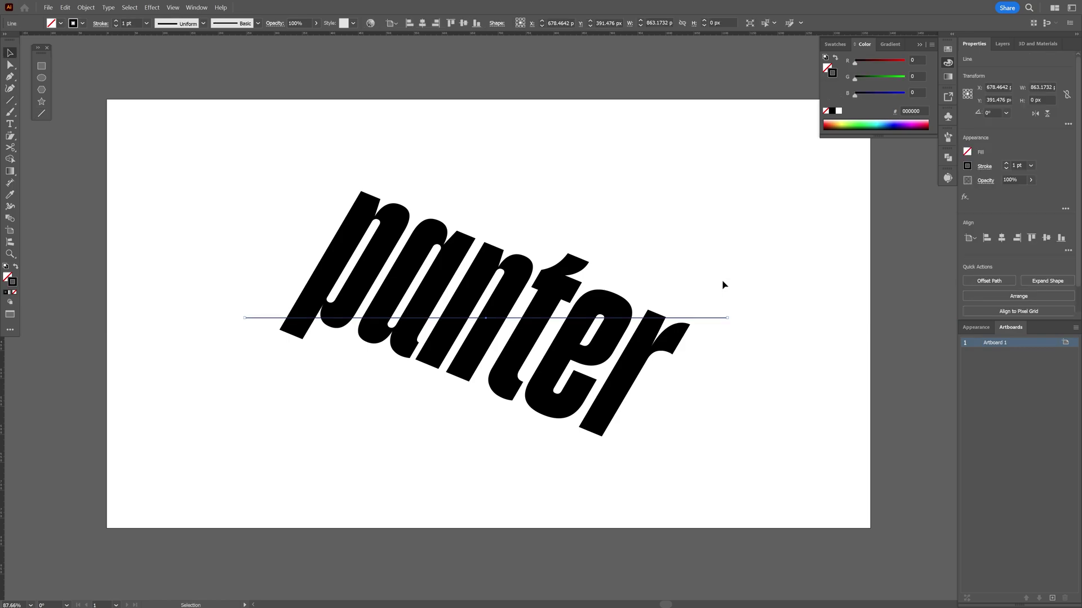
{"action": "left_click", "coordinate": [887, 61]}
{"action": "left_click", "coordinate": [1017, 165]}
{"action": "type", "text": "4"}
{"action": "key", "text": "Return"}
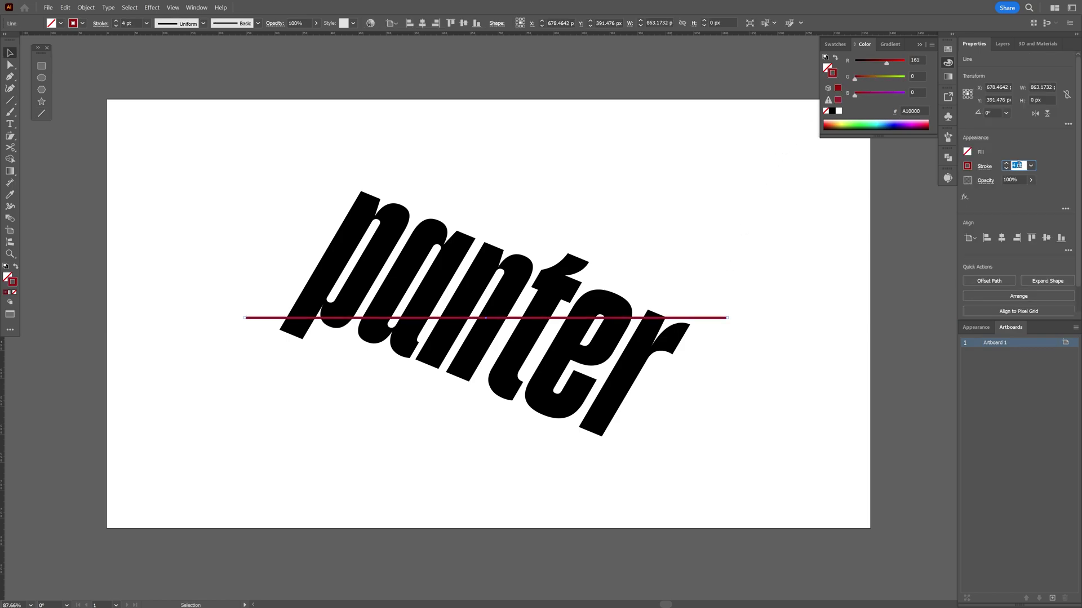
{"action": "left_click", "coordinate": [152, 7]}
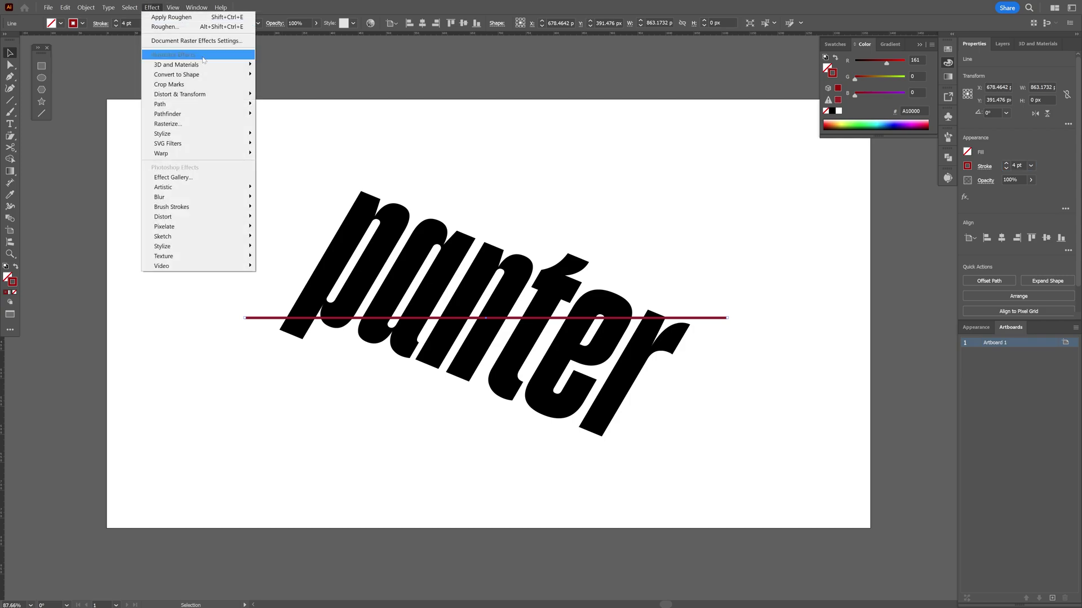
- Apply a smooth Zig Zag (size 189 px, 18 ridges) to the line and expand its appearance
{"action": "mouse_move", "coordinate": [216, 94]}
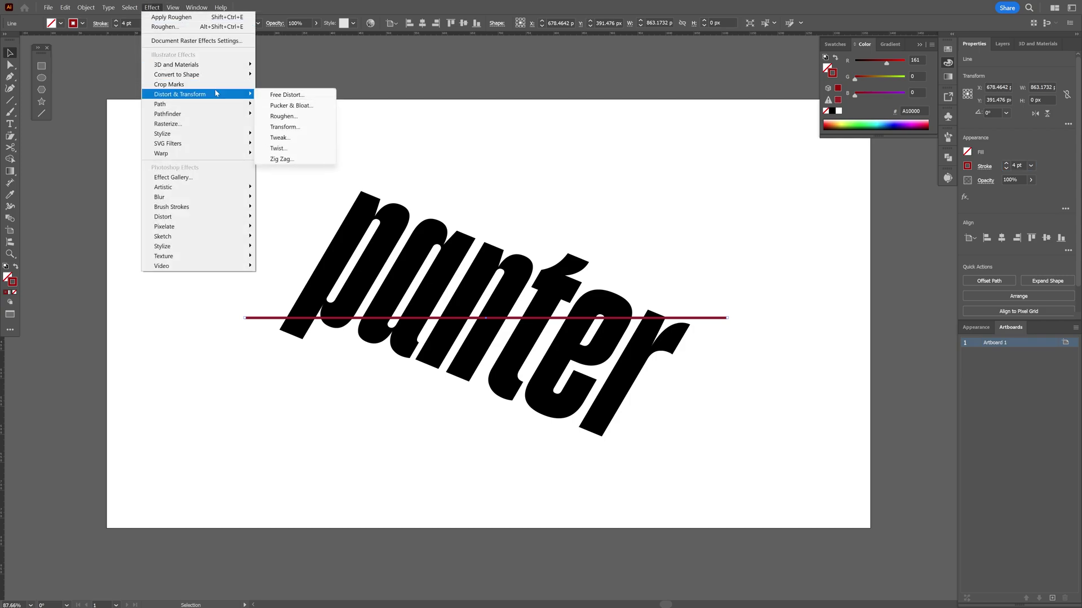
{"action": "left_click", "coordinate": [303, 160]}
{"action": "left_click_drag", "start_coordinate": [676, 416], "coordinate": [644, 249]}
{"action": "left_click", "coordinate": [686, 349]}
{"action": "left_click_drag", "start_coordinate": [719, 257], "coordinate": [798, 254]}
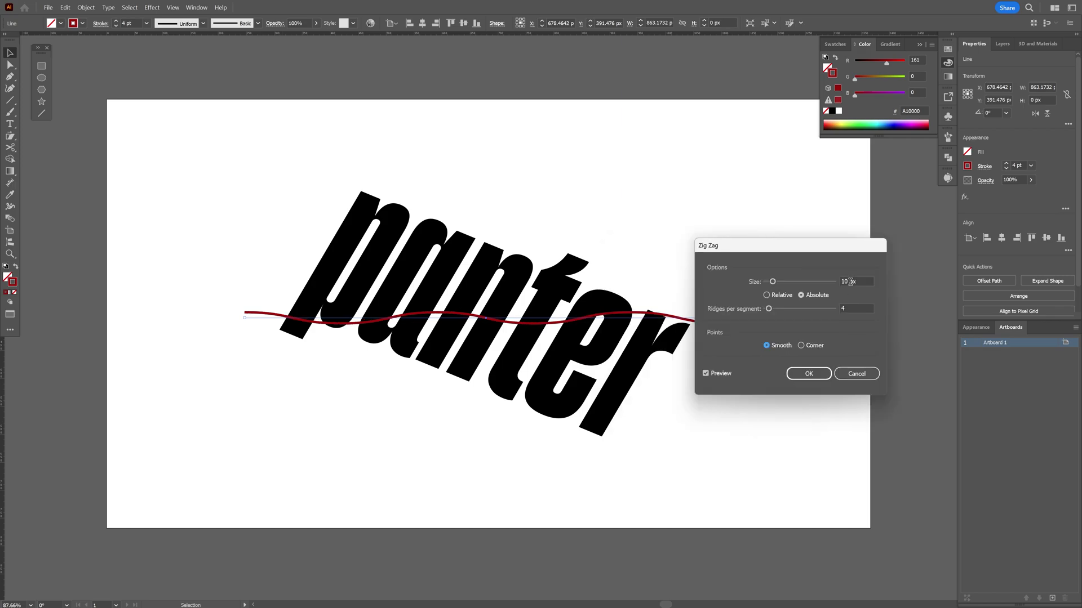
{"action": "left_click", "coordinate": [854, 281]}
{"action": "scroll", "coordinate": [854, 281], "scroll_direction": "up", "scroll_amount": 20}
{"action": "scroll", "coordinate": [854, 281], "scroll_direction": "up", "scroll_amount": 20}
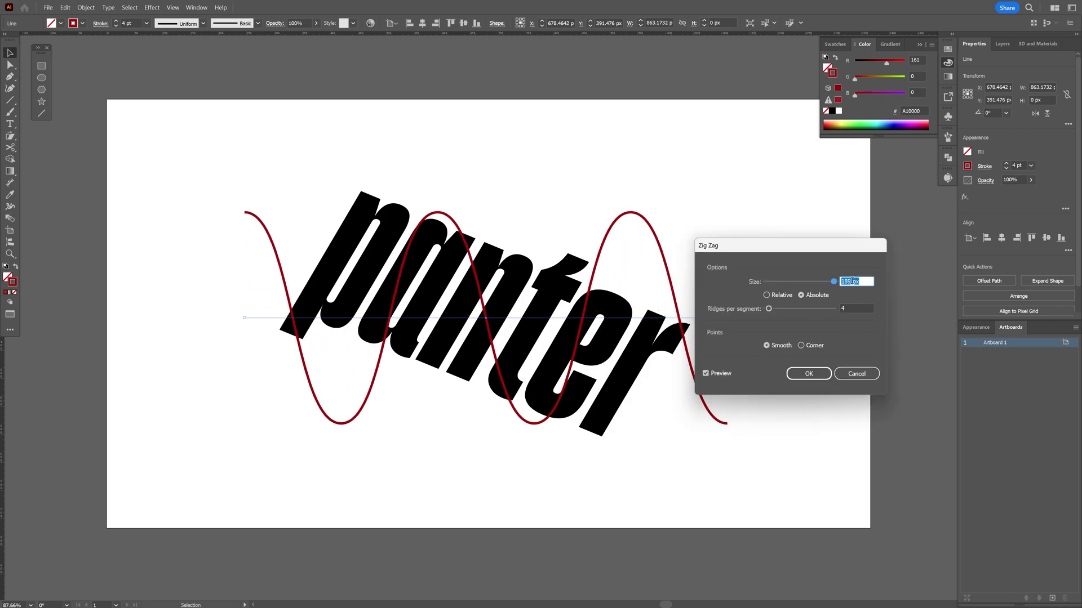
{"action": "left_click", "coordinate": [851, 309]}
{"action": "scroll", "coordinate": [851, 310], "scroll_direction": "up", "scroll_amount": 13}
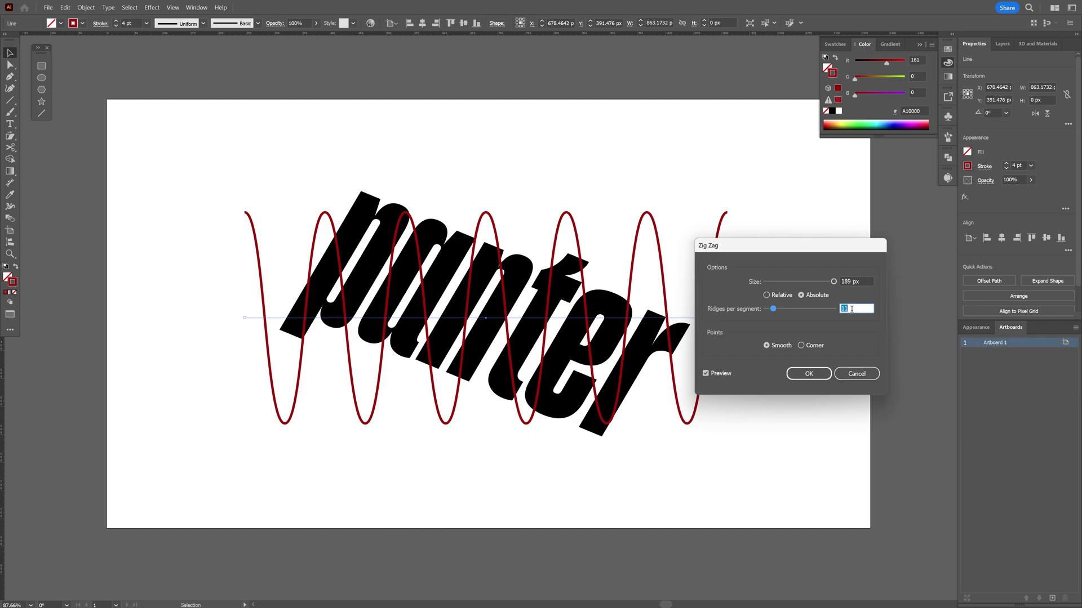
{"action": "left_click", "coordinate": [808, 374]}
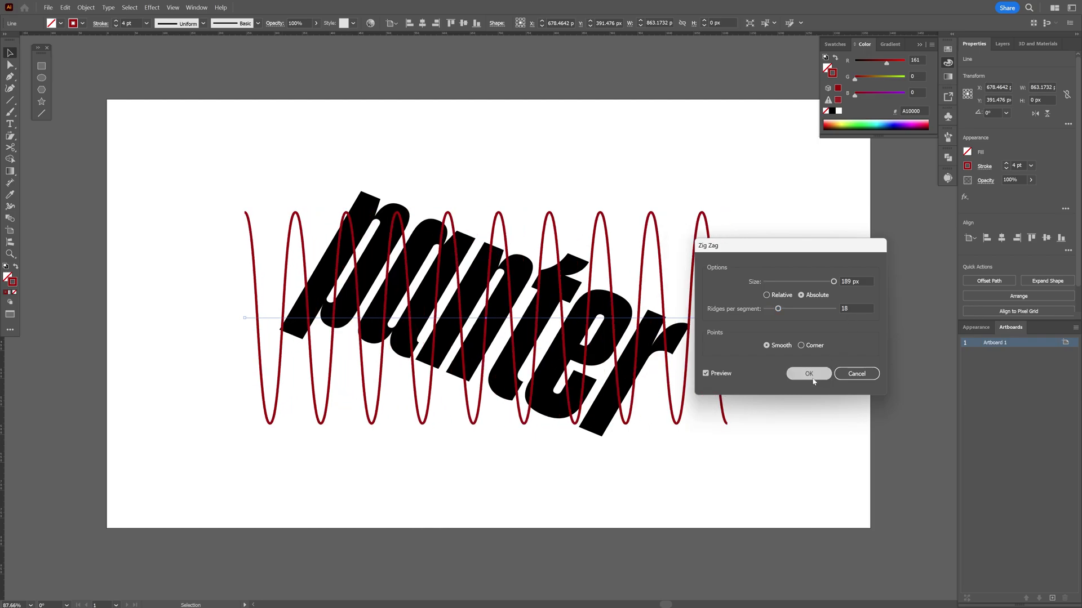
{"action": "left_click", "coordinate": [96, 8]}
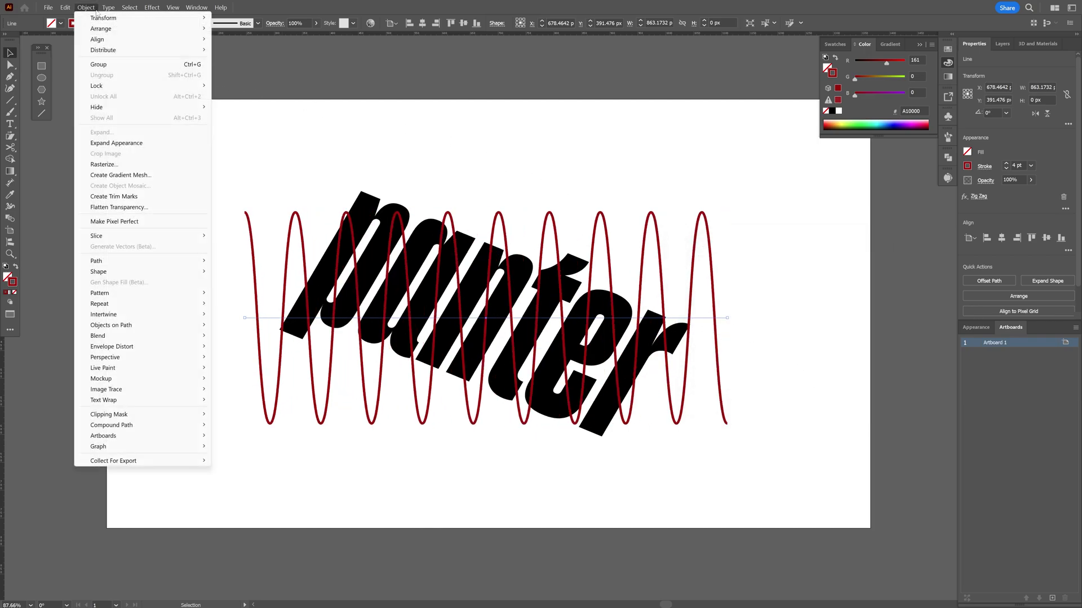
{"action": "left_click", "coordinate": [143, 145]}
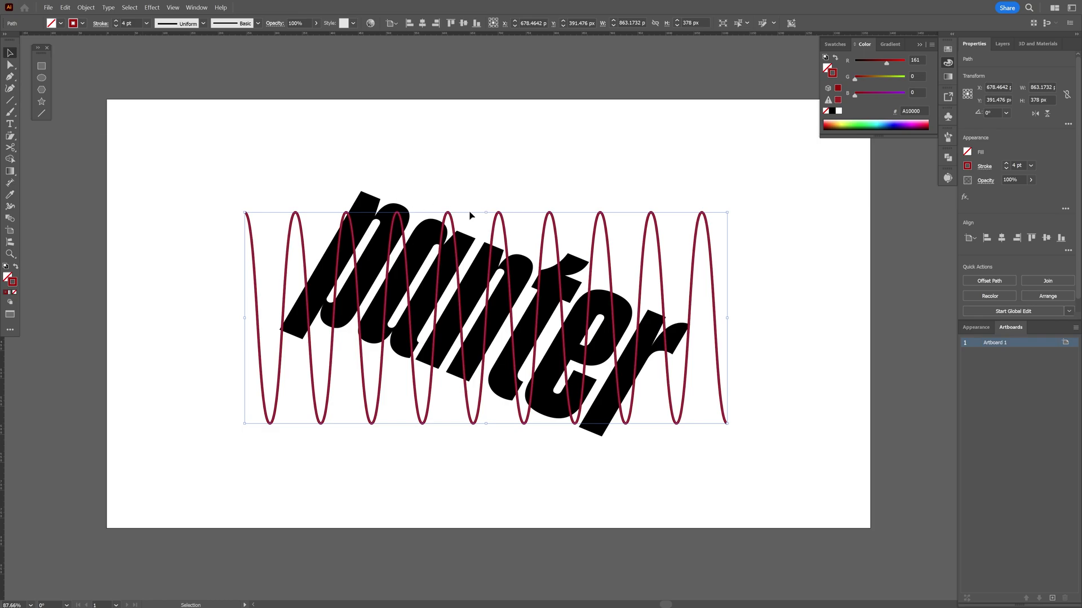
- Stretch the wave to about 442 px tall and delete its end segments, trimming it to roughly 681 px wide
{"action": "left_click_drag", "start_coordinate": [487, 215], "coordinate": [485, 188]}
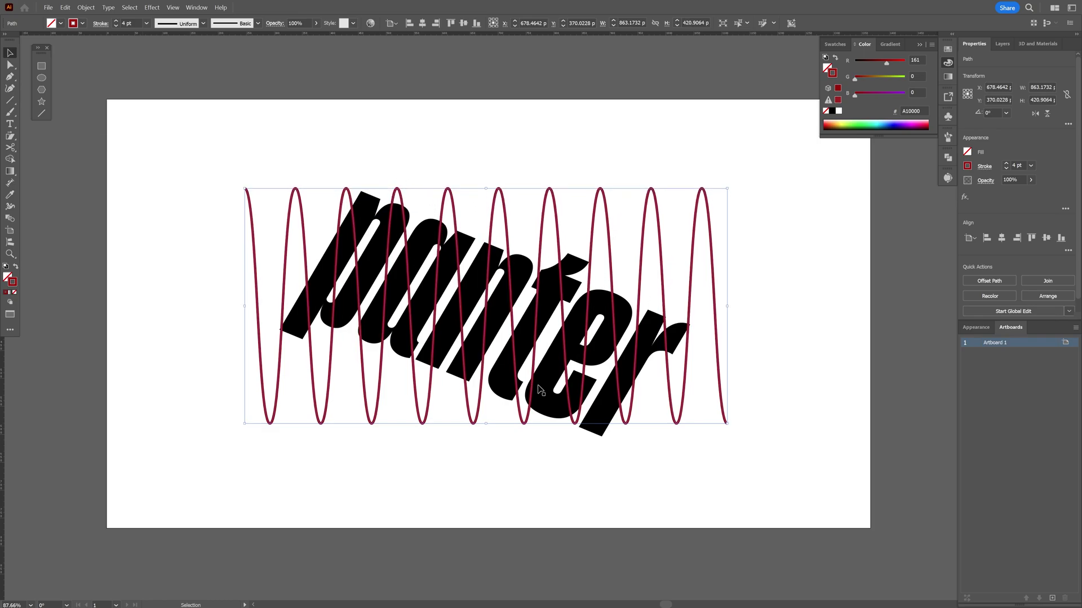
{"action": "left_click_drag", "start_coordinate": [485, 424], "coordinate": [484, 432]}
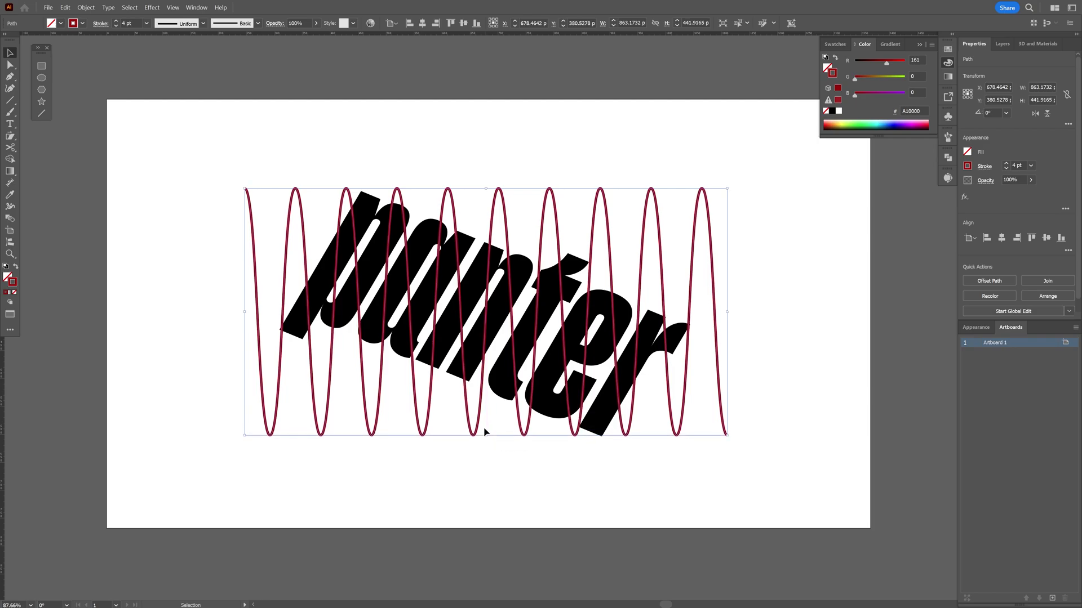
{"action": "left_click", "coordinate": [10, 64]}
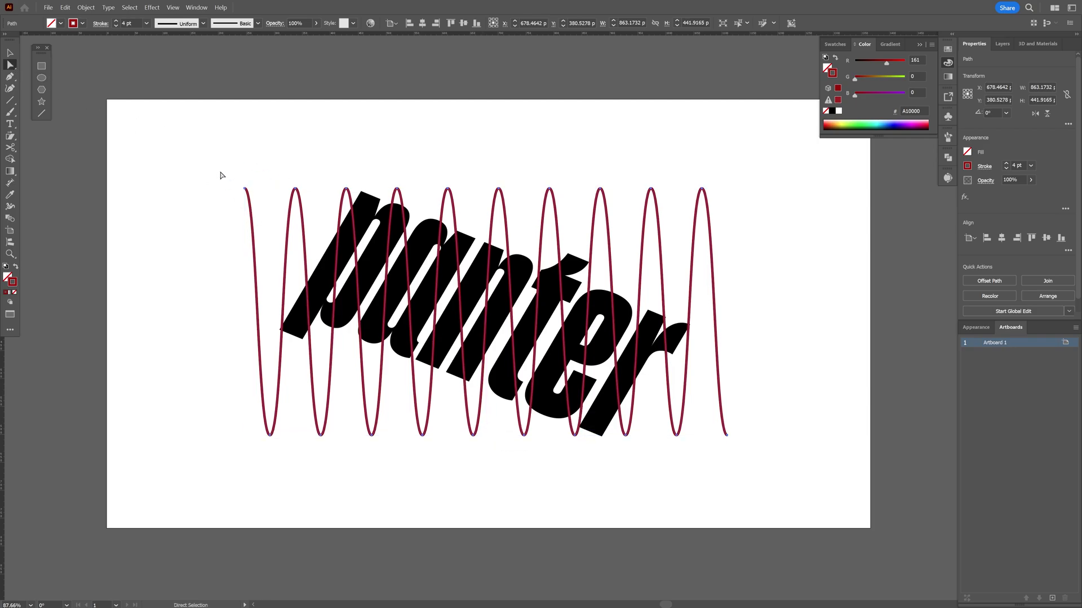
{"action": "left_click_drag", "start_coordinate": [261, 219], "coordinate": [261, 219]}
{"action": "key", "text": "Delete"}
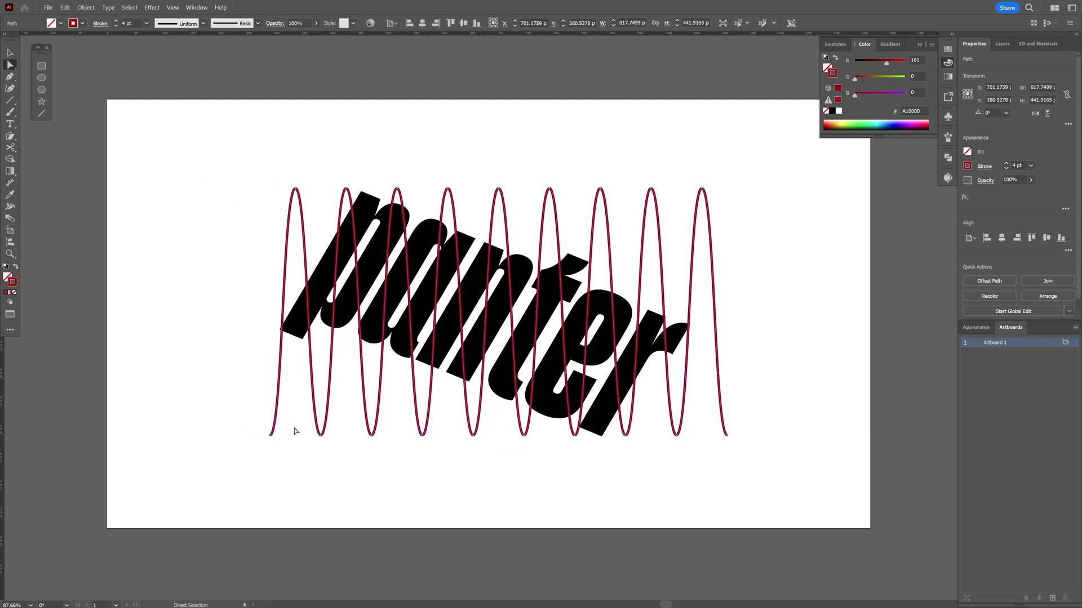
{"action": "left_click_drag", "start_coordinate": [285, 460], "coordinate": [248, 410]}
{"action": "key", "text": "Delete"}
{"action": "left_click_drag", "start_coordinate": [718, 203], "coordinate": [683, 159]}
{"action": "key", "text": "Delete"}
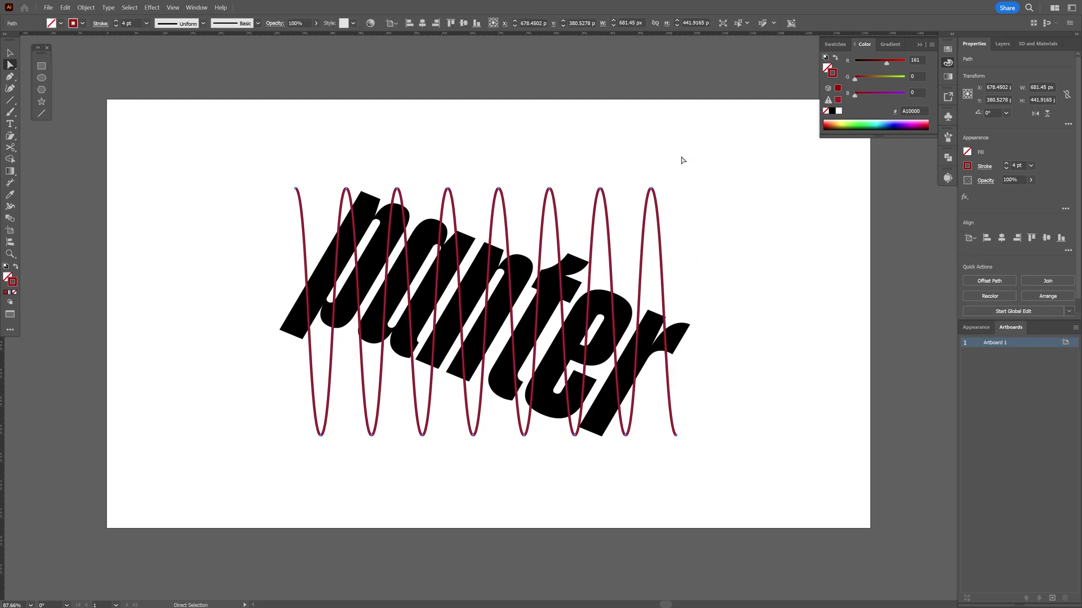
{"action": "left_click", "coordinate": [684, 159]}
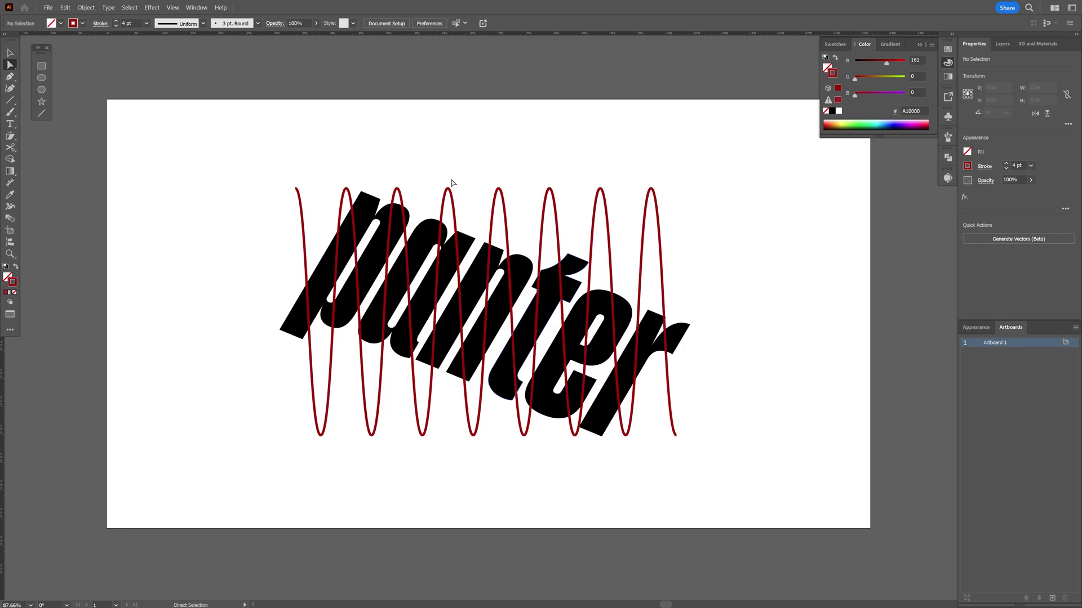
- Lower the wave's right-hand top peaks in steps so they descend toward the right
{"action": "left_click_drag", "start_coordinate": [573, 198], "coordinate": [685, 201]}
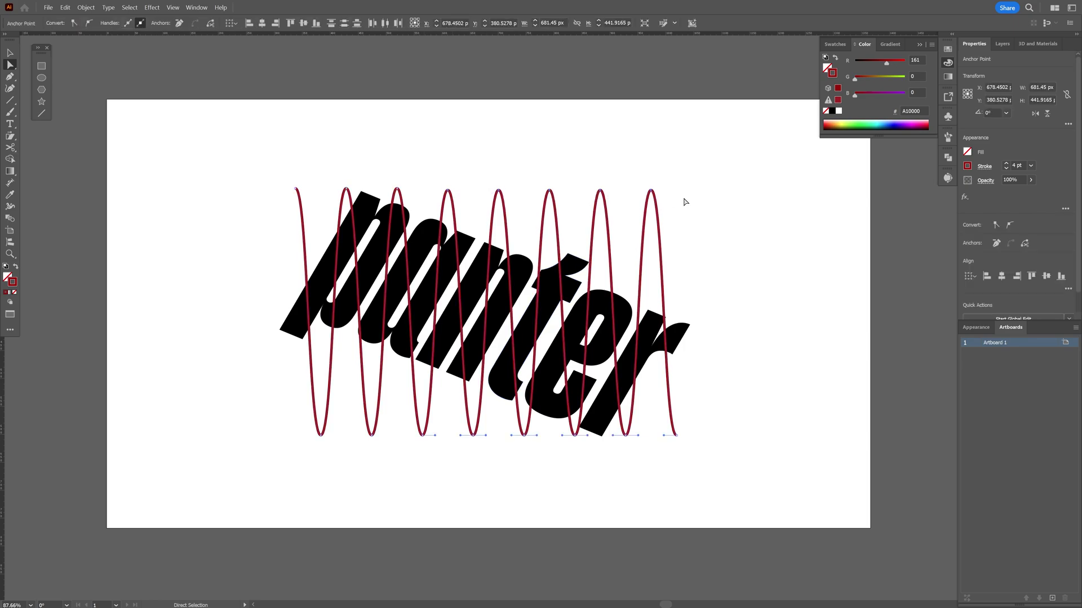
{"action": "key", "text": "shift+Down"}
{"action": "key", "text": "shift+Down"}
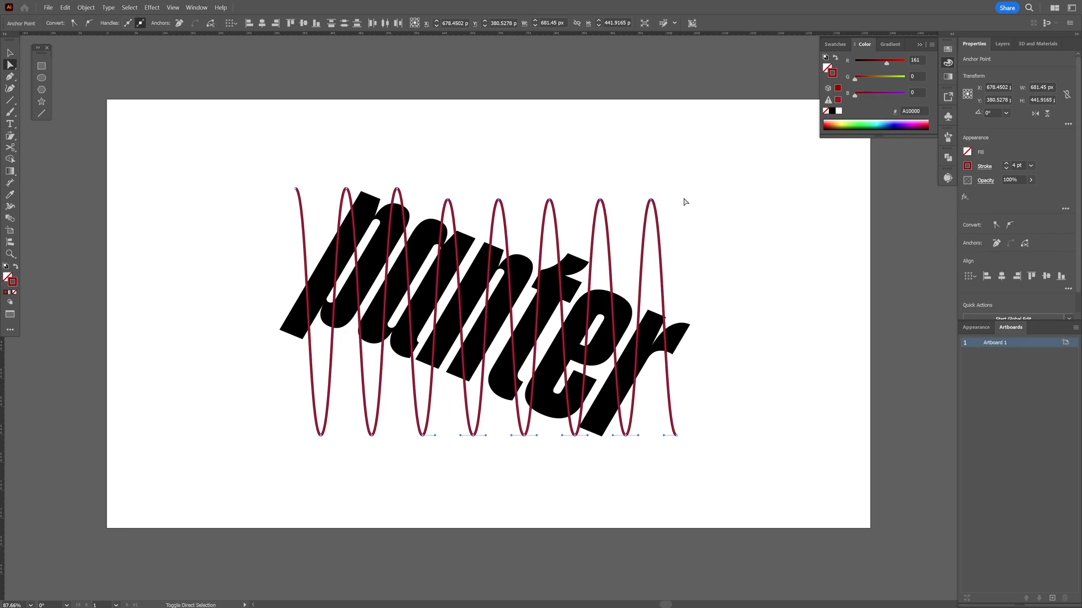
{"action": "key", "text": "shift+Down"}
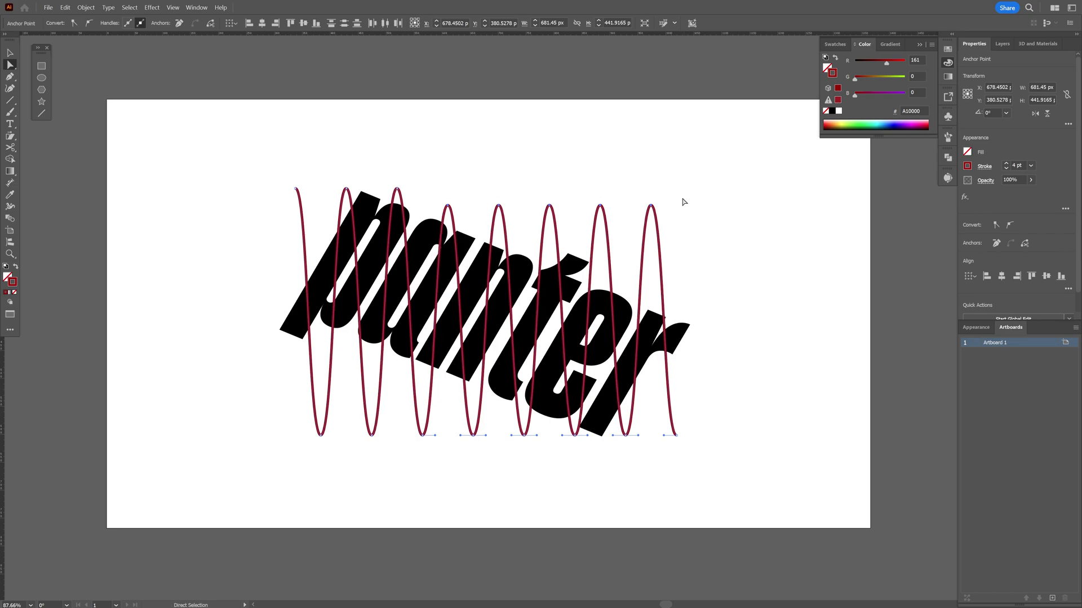
{"action": "left_click_drag", "start_coordinate": [541, 176], "coordinate": [678, 219]}
{"action": "key", "text": "shift+Down"}
{"action": "key", "text": "shift+Down"}
{"action": "key", "text": "shift+Down"}
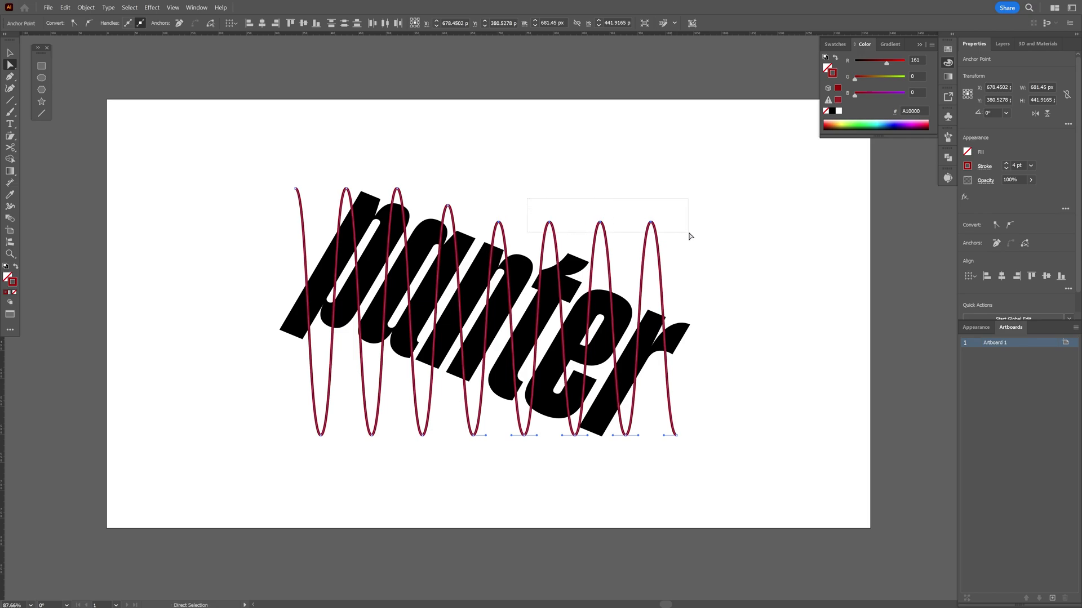
{"action": "left_click_drag", "start_coordinate": [691, 236], "coordinate": [692, 234]}
{"action": "key", "text": "shift+Down"}
{"action": "key", "text": "shift+Down"}
{"action": "key", "text": "shift+Down"}
{"action": "key", "text": "shift+Down"}
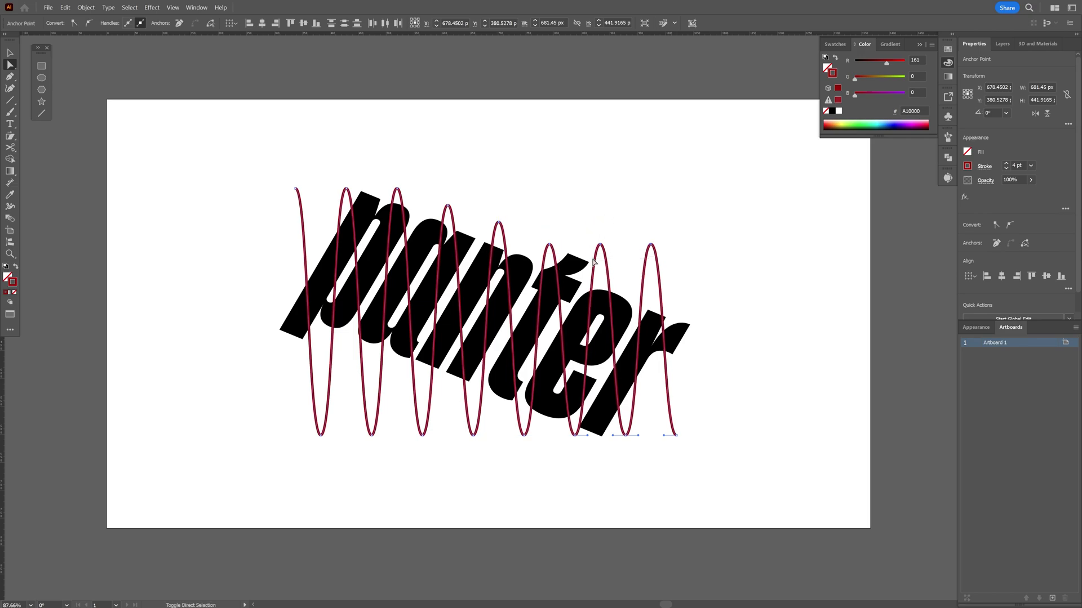
{"action": "key", "text": "shift+Down"}
{"action": "key", "text": "shift+Down"}
{"action": "key", "text": "shift+Down"}
{"action": "key", "text": "shift+Down"}
{"action": "left_click_drag", "start_coordinate": [708, 295], "coordinate": [705, 294]}
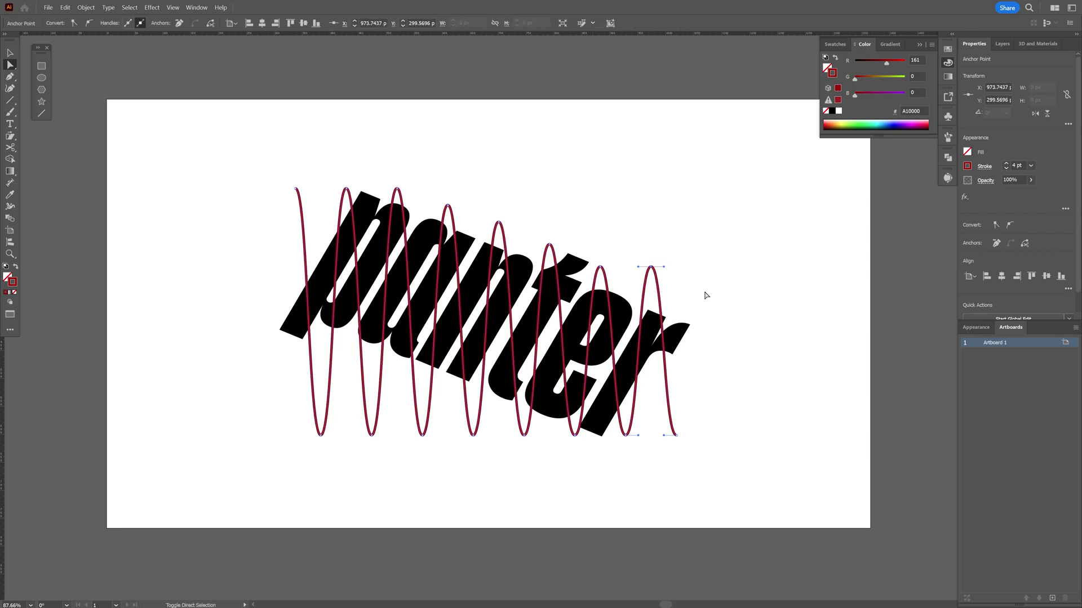
{"action": "key", "text": "shift+Down"}
{"action": "key", "text": "shift+Down"}
{"action": "key", "text": "shift+Down"}
{"action": "key", "text": "shift+Down"}
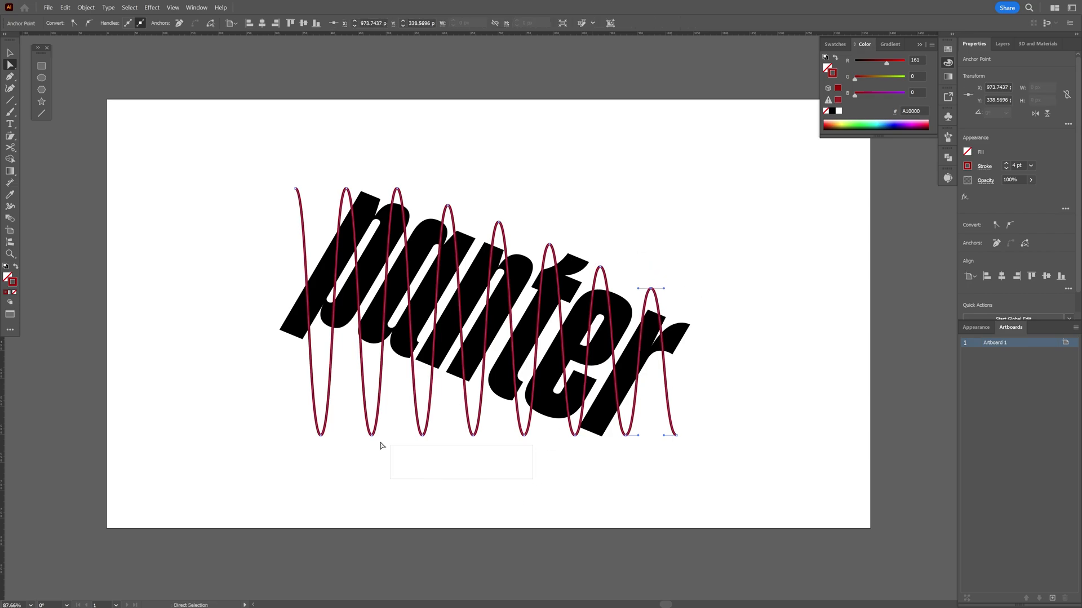
- Raise the wave's left-side troughs so they climb toward the left
{"action": "left_click_drag", "start_coordinate": [287, 431], "coordinate": [290, 430]}
{"action": "key", "text": "shift+Up"}
{"action": "key", "text": "shift+Up"}
{"action": "key", "text": "shift+Up"}
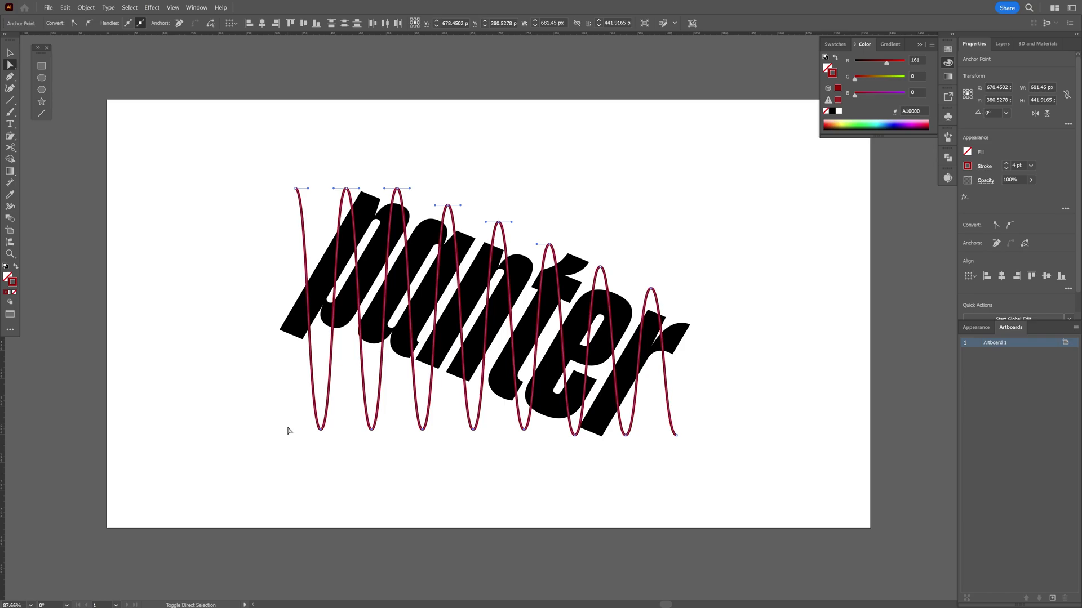
{"action": "key", "text": "v"}
{"action": "left_click", "coordinate": [283, 409]}
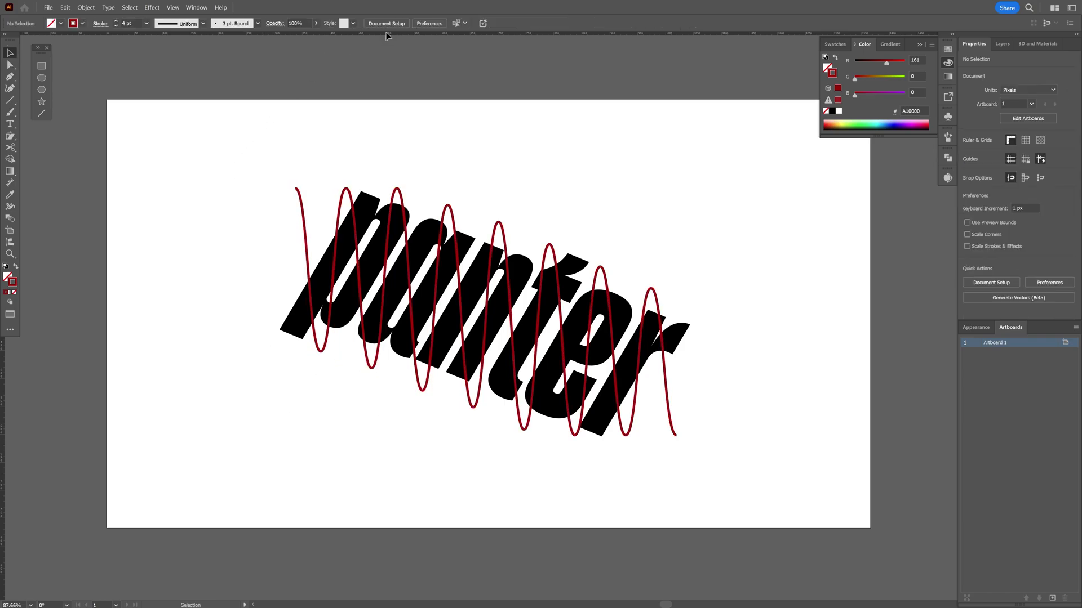
- Rotate the wave and lettering together until 'panter' stands upright
{"action": "left_click_drag", "start_coordinate": [278, 157], "coordinate": [547, 276]}
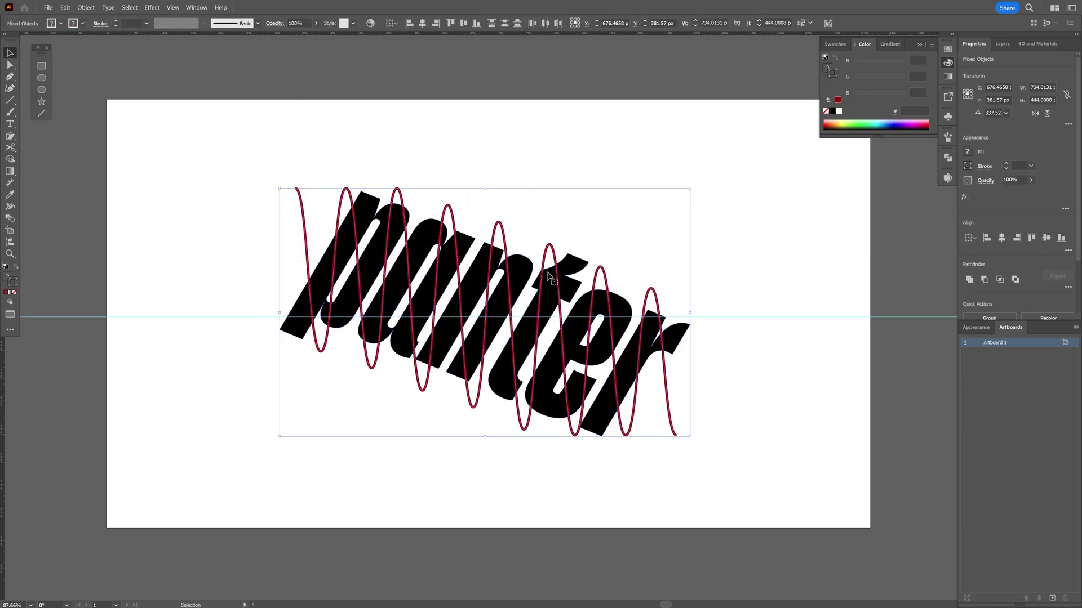
{"action": "scroll", "coordinate": [547, 276], "scroll_direction": "up", "scroll_amount": 1}
{"action": "left_click_drag", "start_coordinate": [712, 174], "coordinate": [631, 207]}
- Set the red wave's stroke weight to 20 pt
{"action": "left_click", "coordinate": [721, 304]}
{"action": "key", "text": "ctrl+minus"}
{"action": "left_click", "coordinate": [711, 286]}
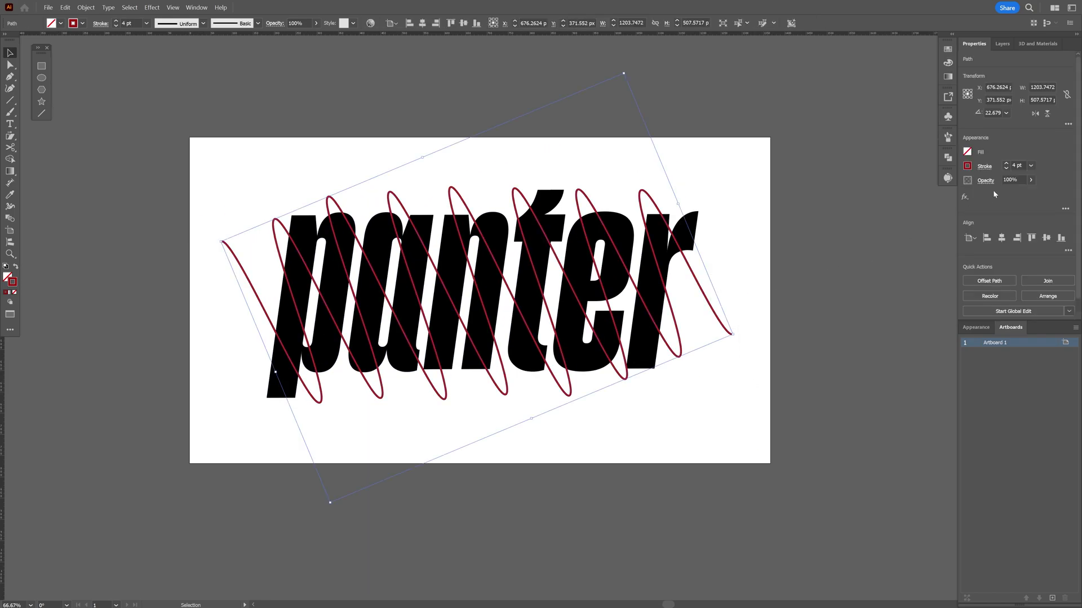
{"action": "double_click", "coordinate": [1016, 166]}
{"action": "type", "text": "20"}
{"action": "key", "text": "Return"}
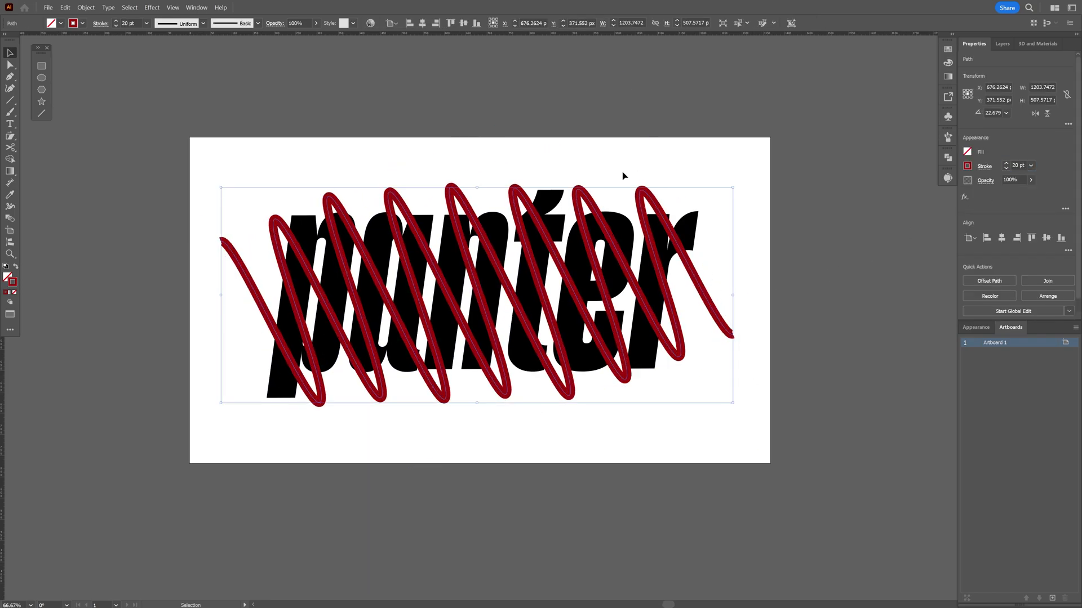
- Colour the wave's stroke green, then apply a green-through-blue-to-magenta gradient to it
{"action": "left_click", "coordinate": [948, 51]}
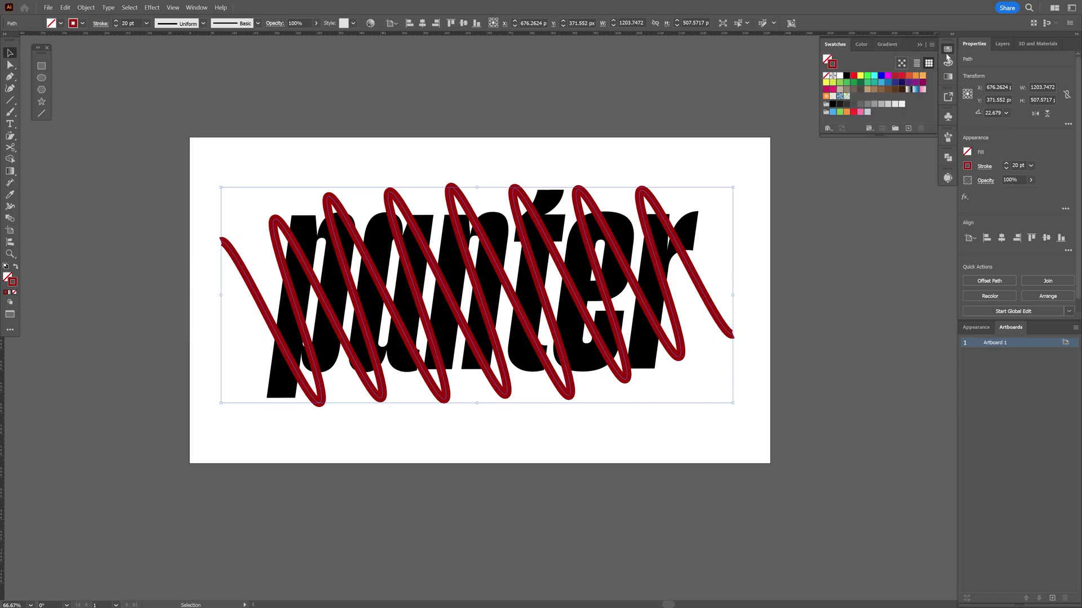
{"action": "left_click_drag", "start_coordinate": [835, 44], "coordinate": [732, 43]}
{"action": "left_click", "coordinate": [948, 63]}
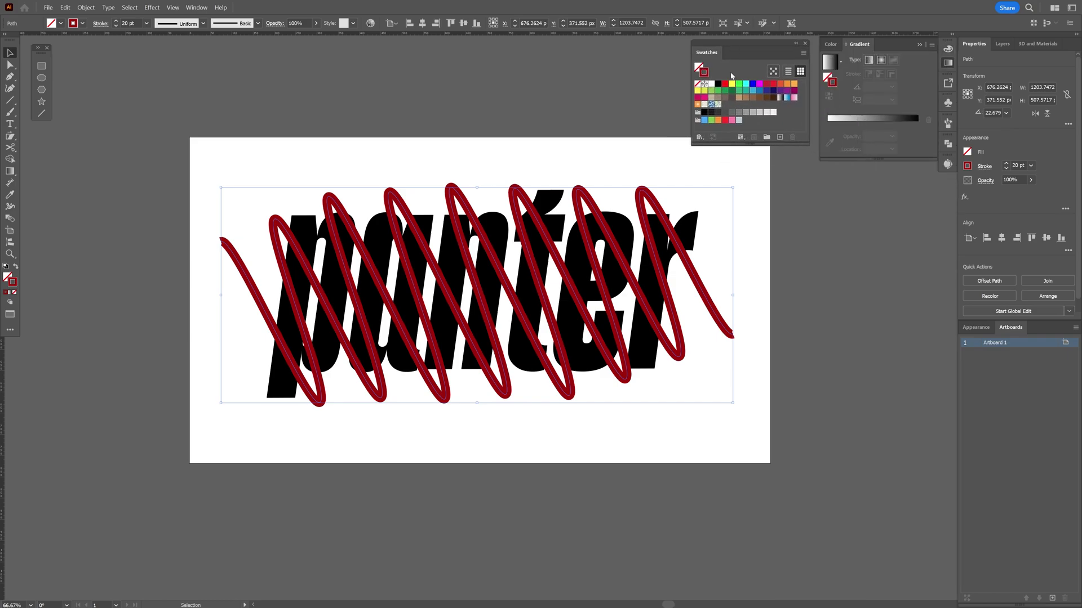
{"action": "left_click", "coordinate": [727, 91]}
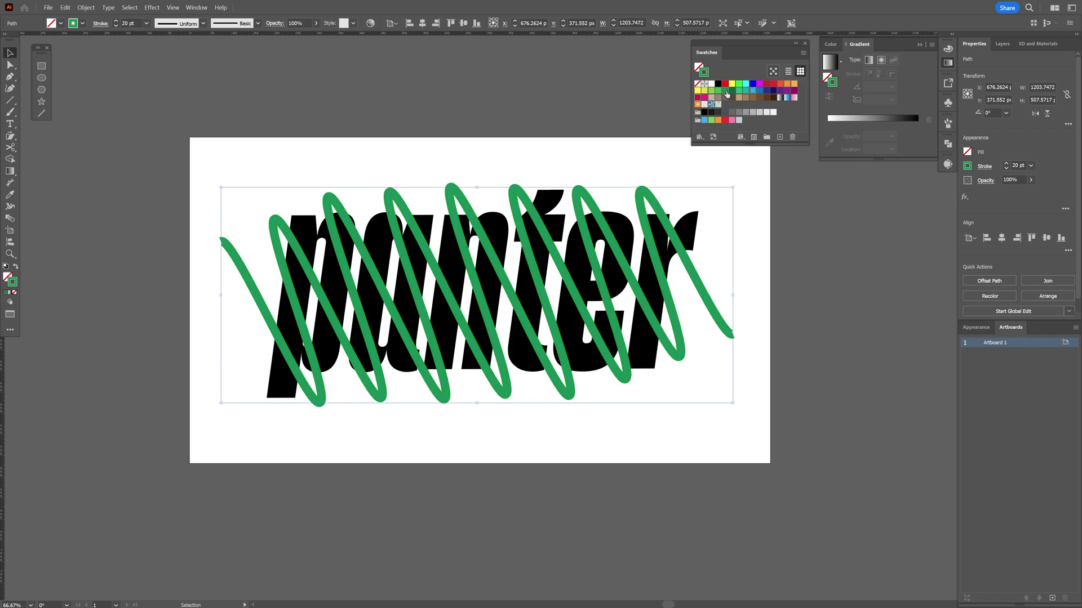
{"action": "left_click", "coordinate": [844, 119]}
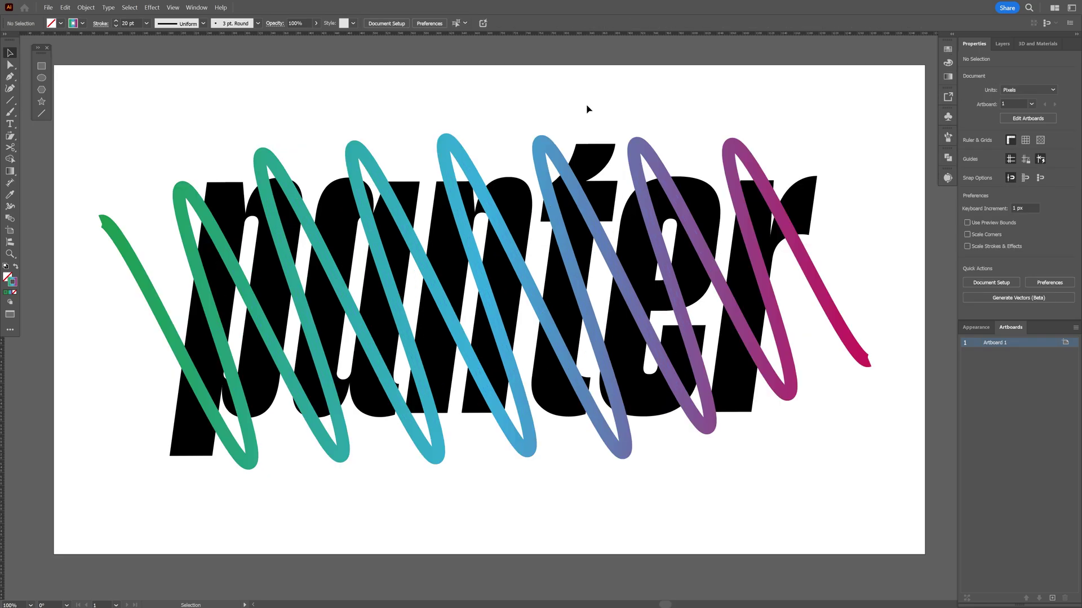
{"action": "left_click", "coordinate": [798, 191]}
- Fill the 'panter' lettering with a dark grey swatch
{"action": "left_click", "coordinate": [5, 292]}
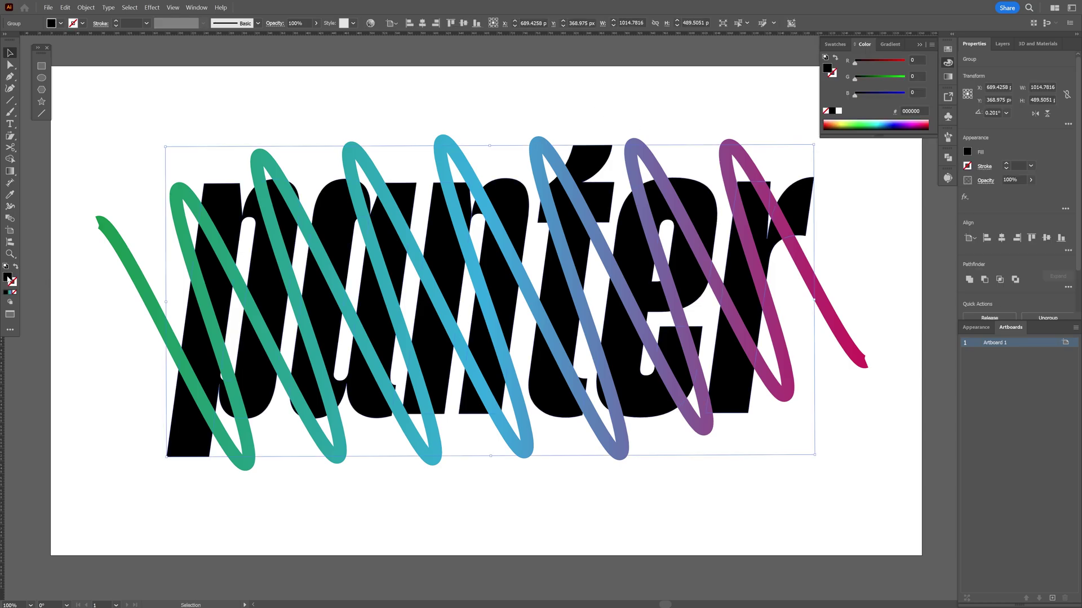
{"action": "left_click", "coordinate": [949, 51]}
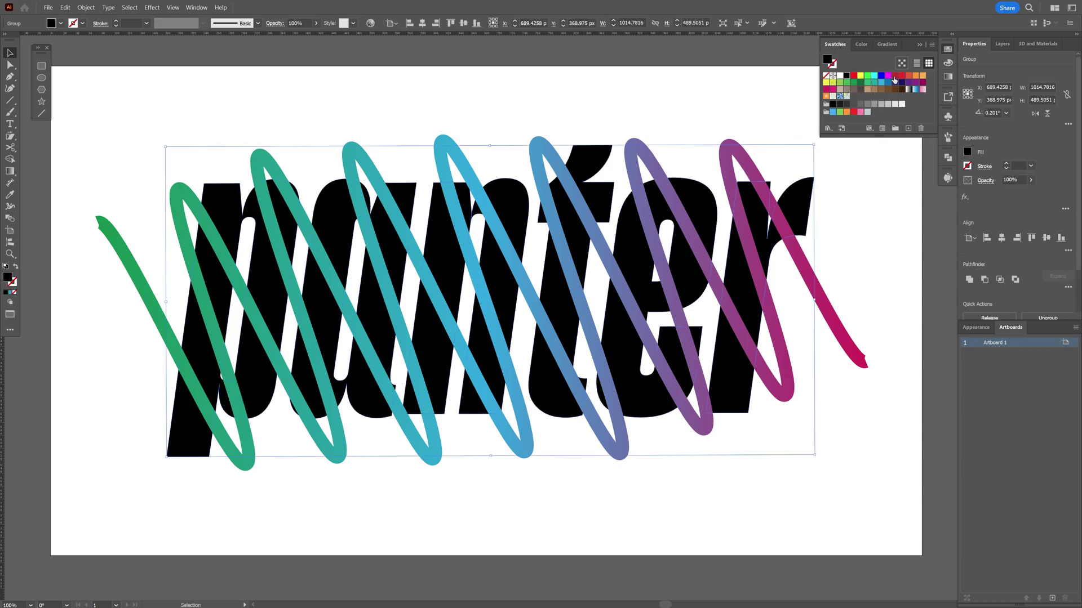
{"action": "left_click", "coordinate": [846, 106]}
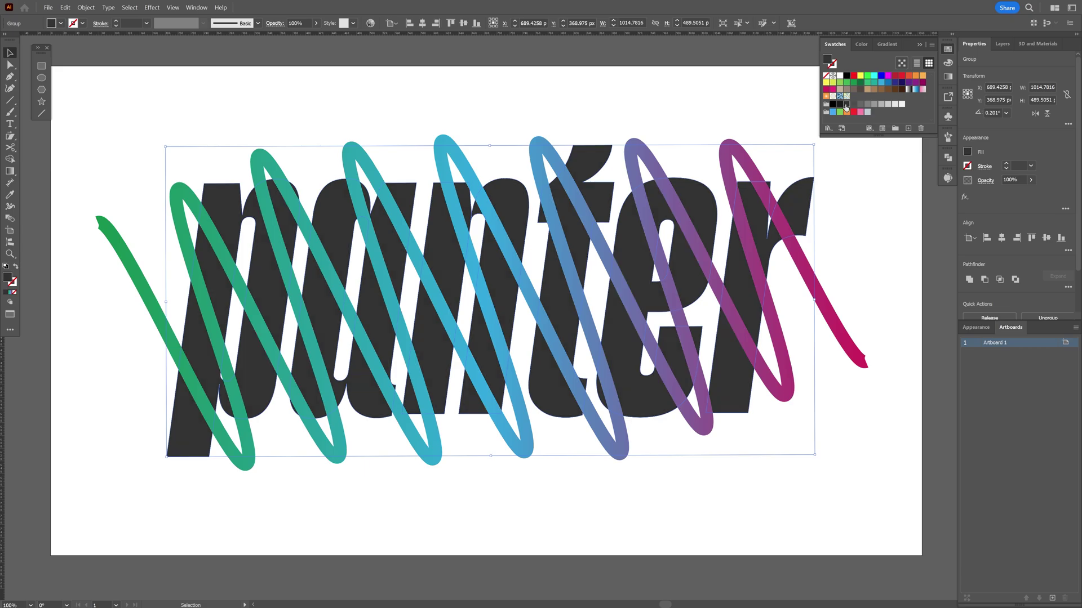
{"action": "left_click", "coordinate": [854, 291]}
- Expand the gradient coil's appearance, then expand it with Fill and Stroke into a shape
{"action": "left_click", "coordinate": [839, 365]}
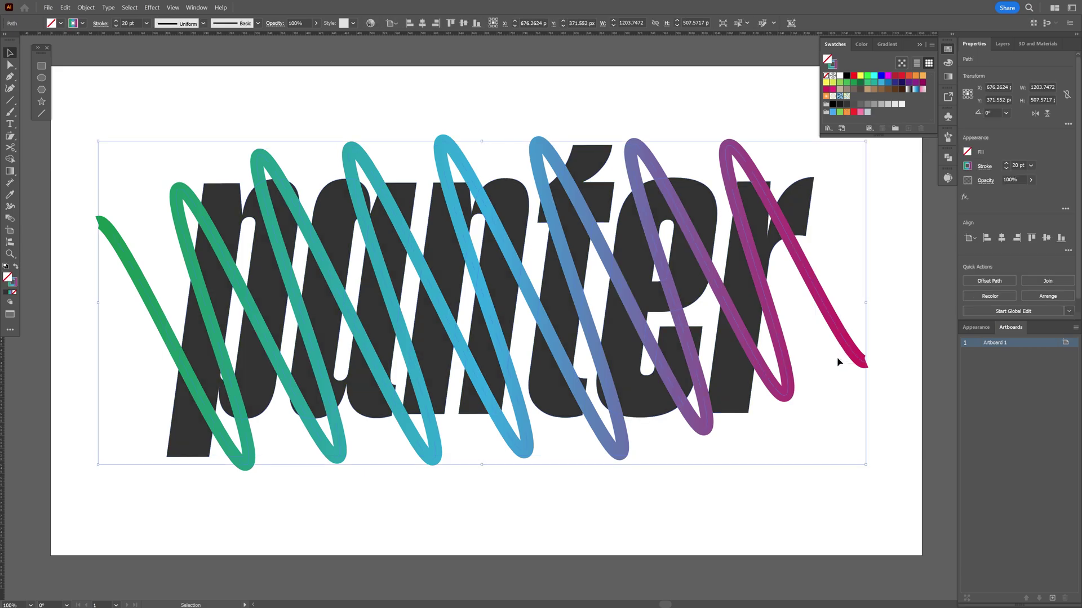
{"action": "left_click", "coordinate": [85, 8]}
{"action": "left_click", "coordinate": [137, 143]}
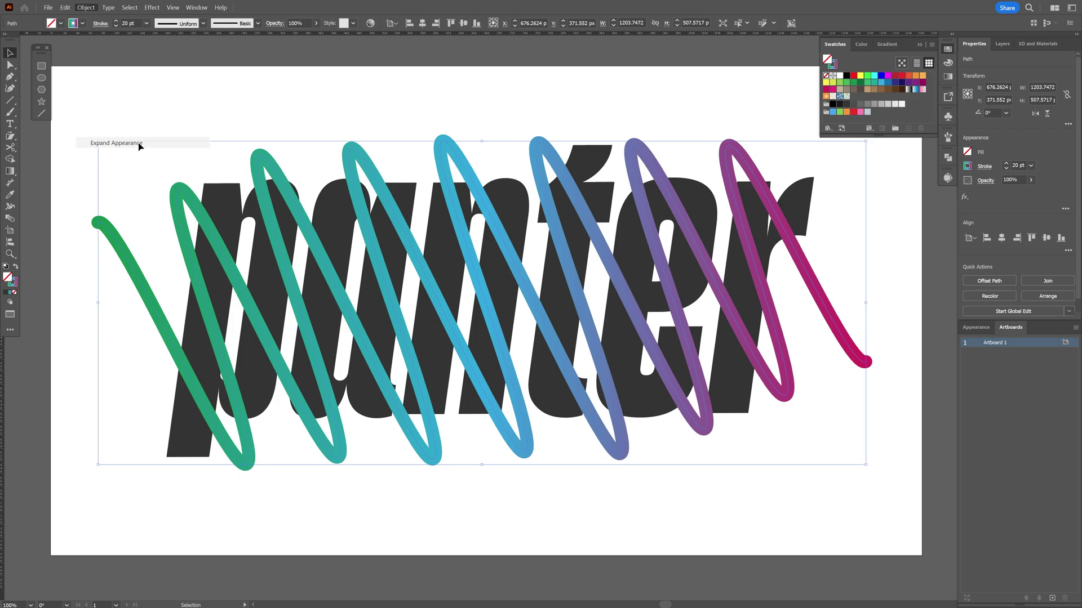
{"action": "left_click", "coordinate": [138, 144]}
{"action": "left_click", "coordinate": [260, 148]}
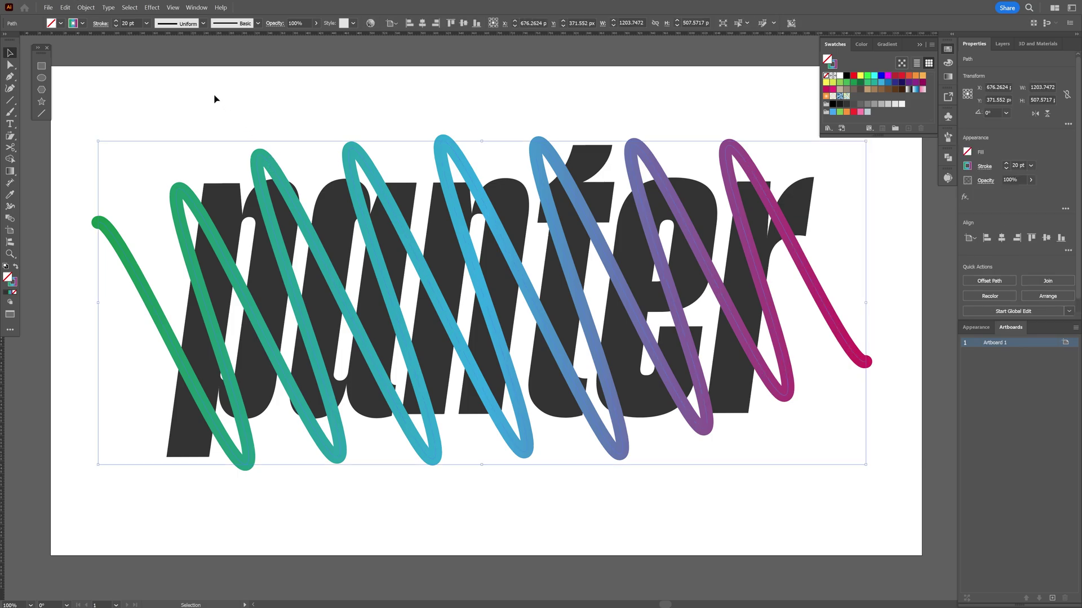
{"action": "left_click", "coordinate": [93, 8]}
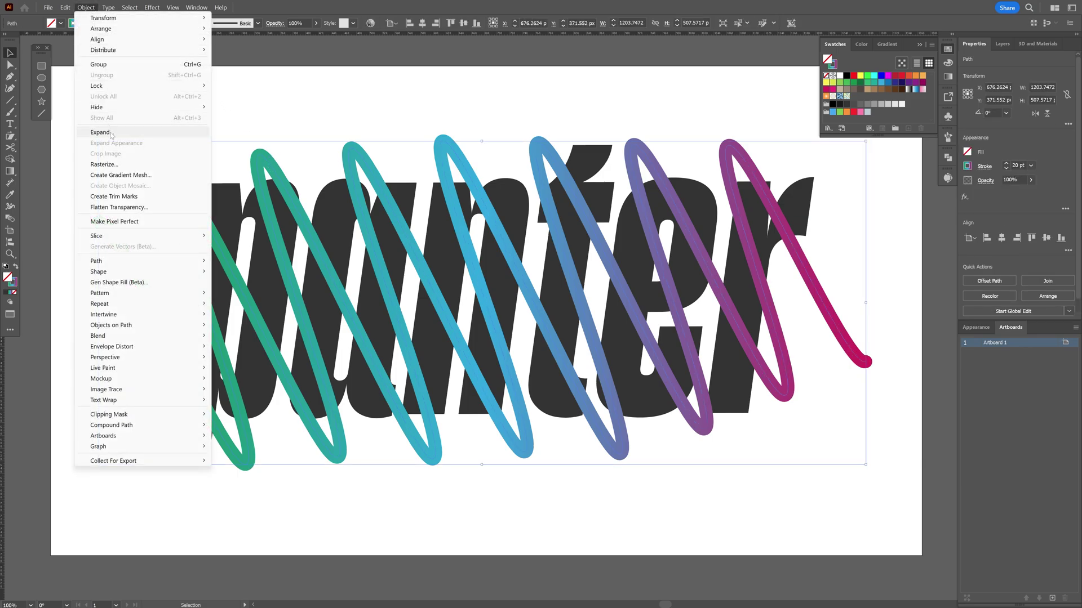
{"action": "left_click", "coordinate": [130, 134]}
{"action": "left_click", "coordinate": [509, 355]}
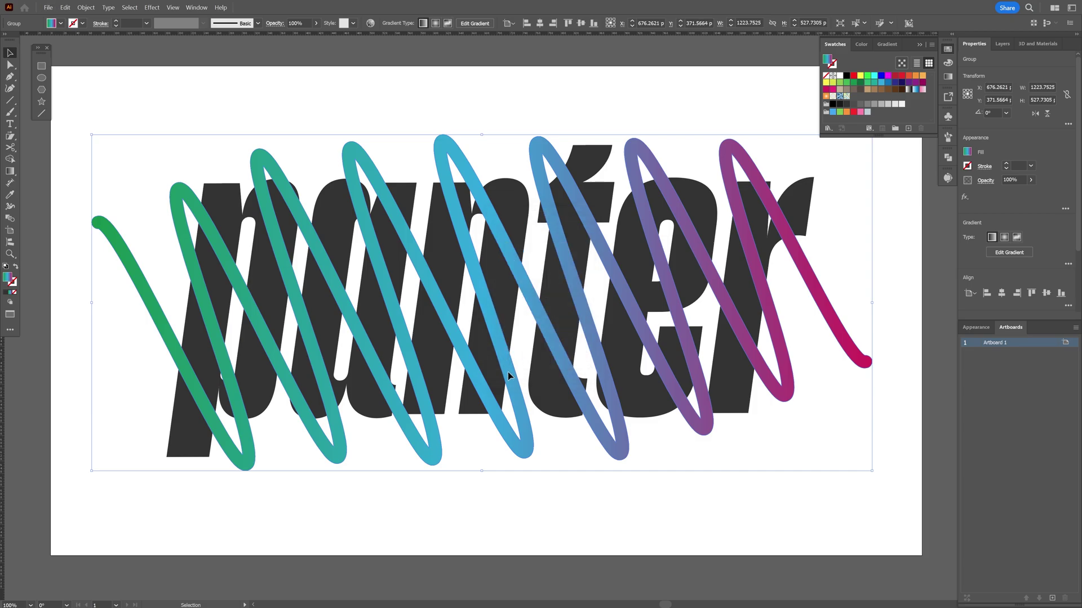
- Duplicate the coil, make the copy black, send it backward and offset it slightly down-left
{"action": "left_click_drag", "start_coordinate": [508, 376], "coordinate": [501, 378], "text": "alt"}
{"action": "left_click", "coordinate": [832, 105]}
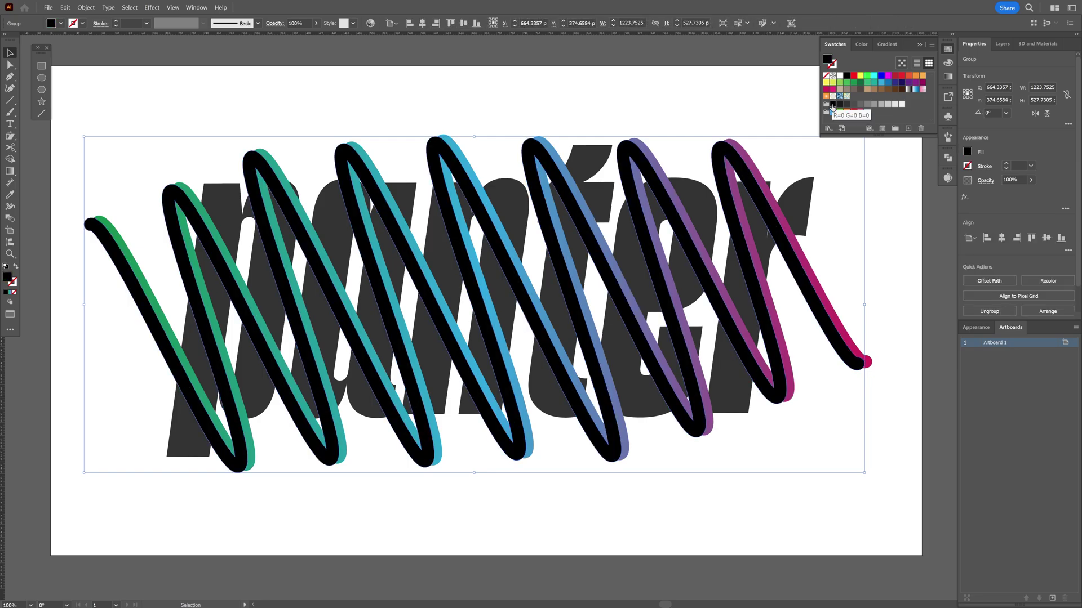
{"action": "right_click", "coordinate": [437, 149]}
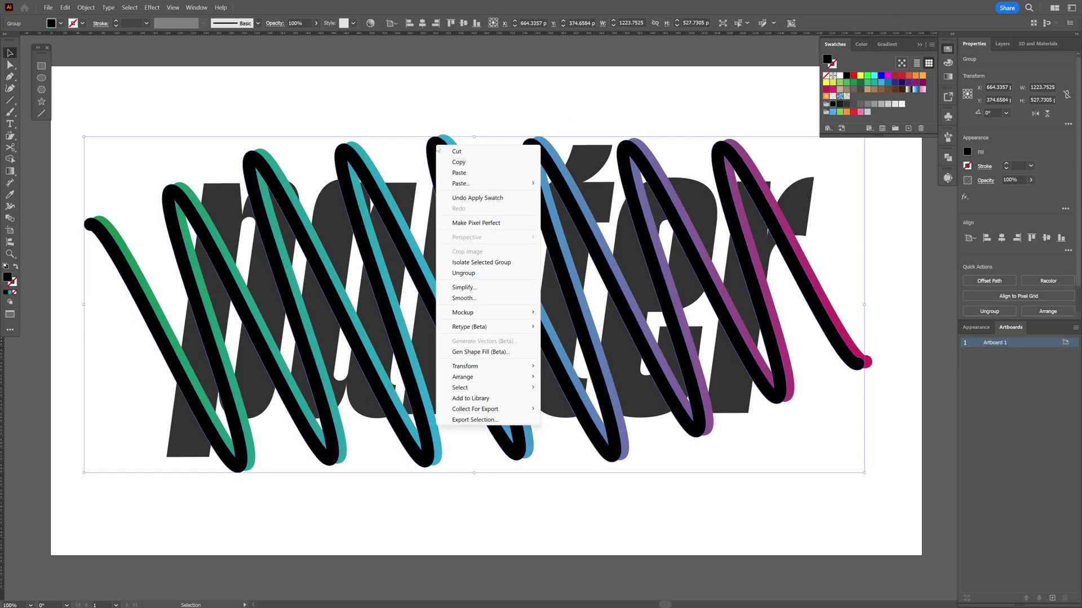
{"action": "mouse_move", "coordinate": [502, 377]}
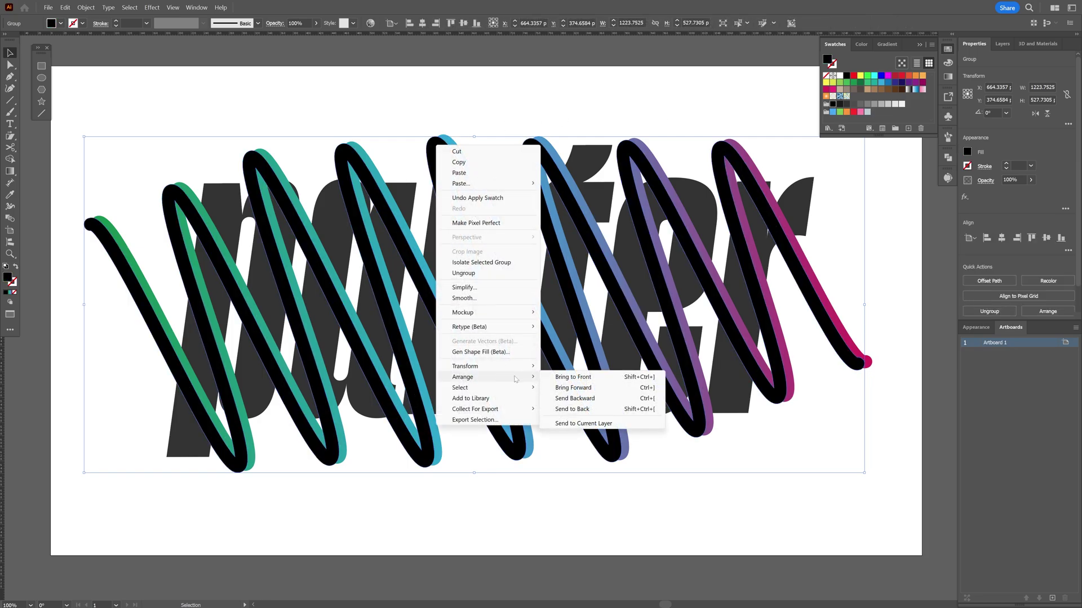
{"action": "left_click", "coordinate": [575, 398]}
{"action": "key", "text": "ctrl+plus"}
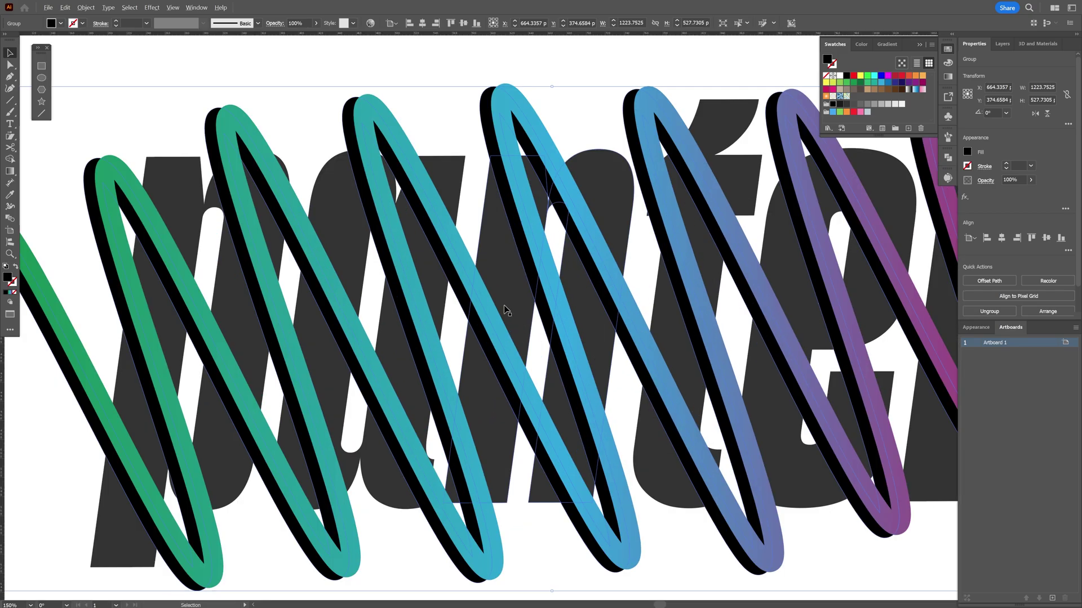
{"action": "left_click_drag", "start_coordinate": [452, 288], "coordinate": [450, 292]}
{"action": "key", "text": "ctrl+minus"}
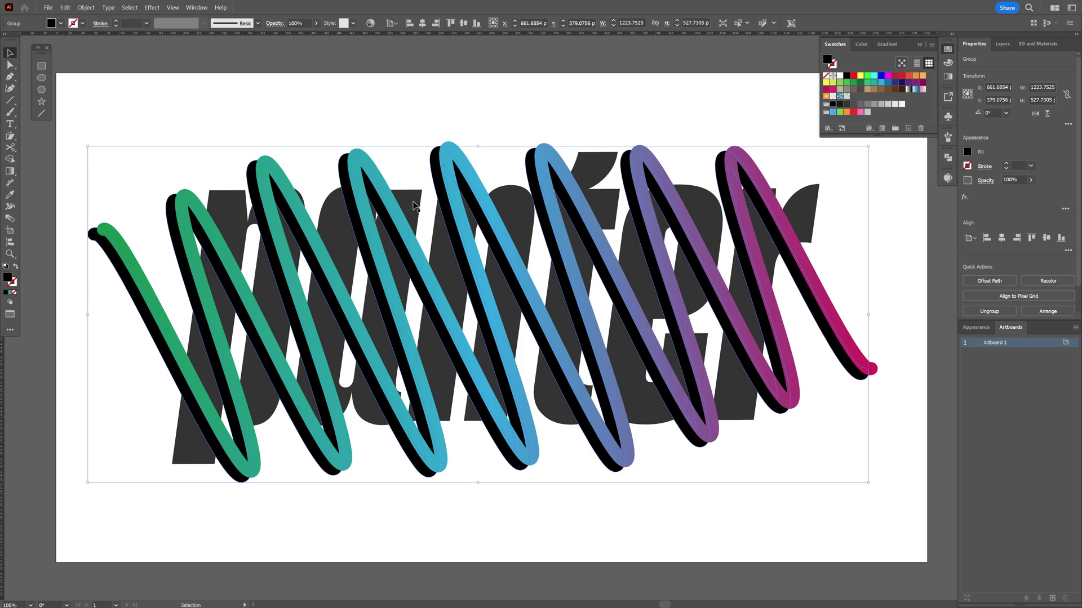
{"action": "left_click", "coordinate": [413, 205]}
- Select the whole 'panter' lettering group and bring it in front of the coil
{"action": "key", "text": "a"}
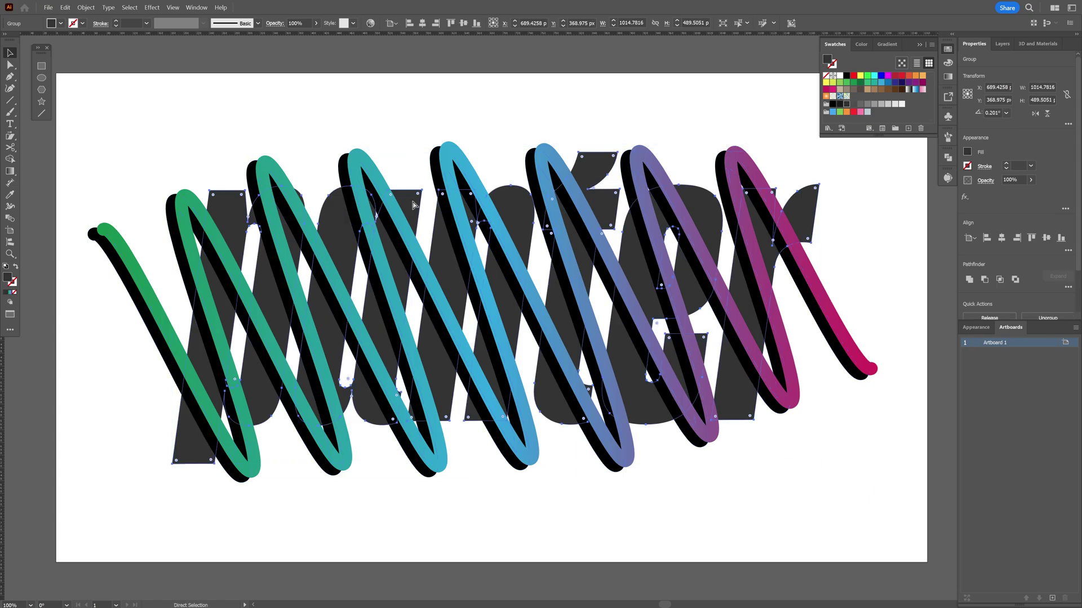
{"action": "key", "text": "v"}
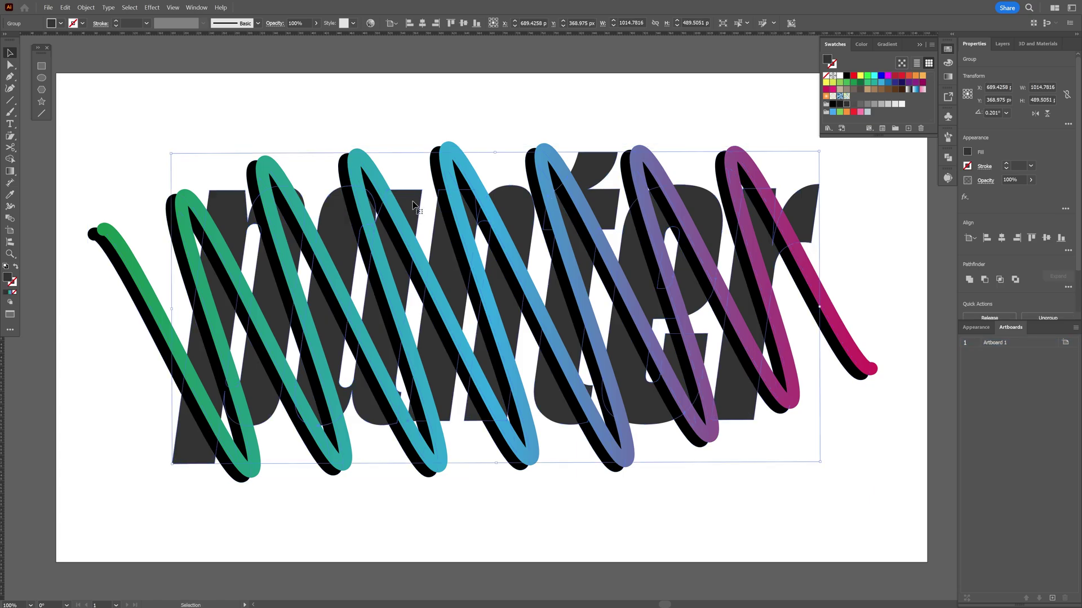
{"action": "left_click_drag", "start_coordinate": [417, 210], "coordinate": [410, 134]}
{"action": "right_click", "coordinate": [409, 202]}
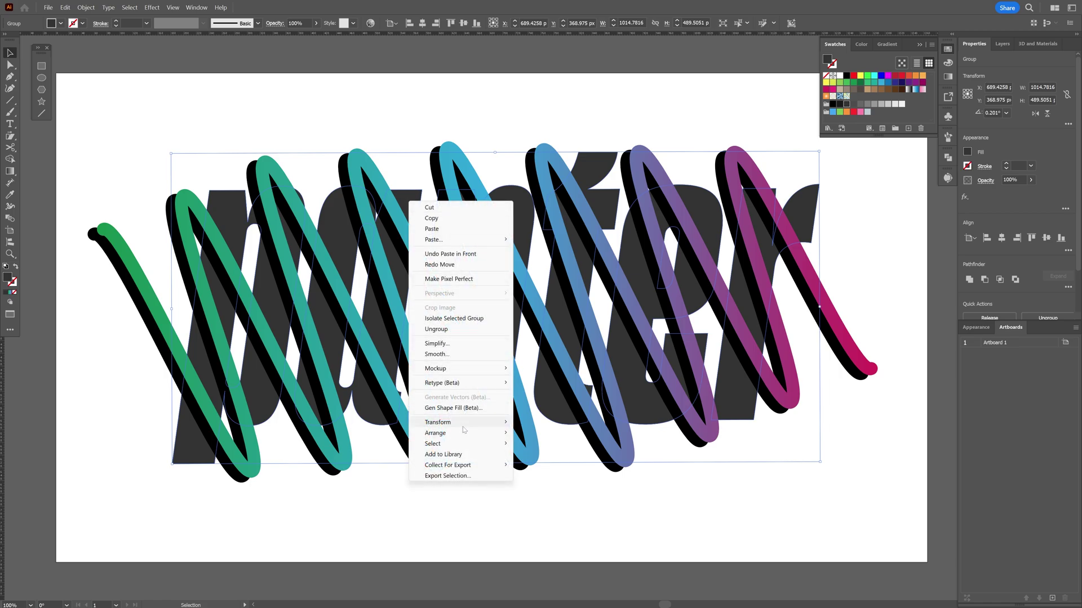
{"action": "mouse_move", "coordinate": [467, 433]}
{"action": "left_click", "coordinate": [534, 433]}
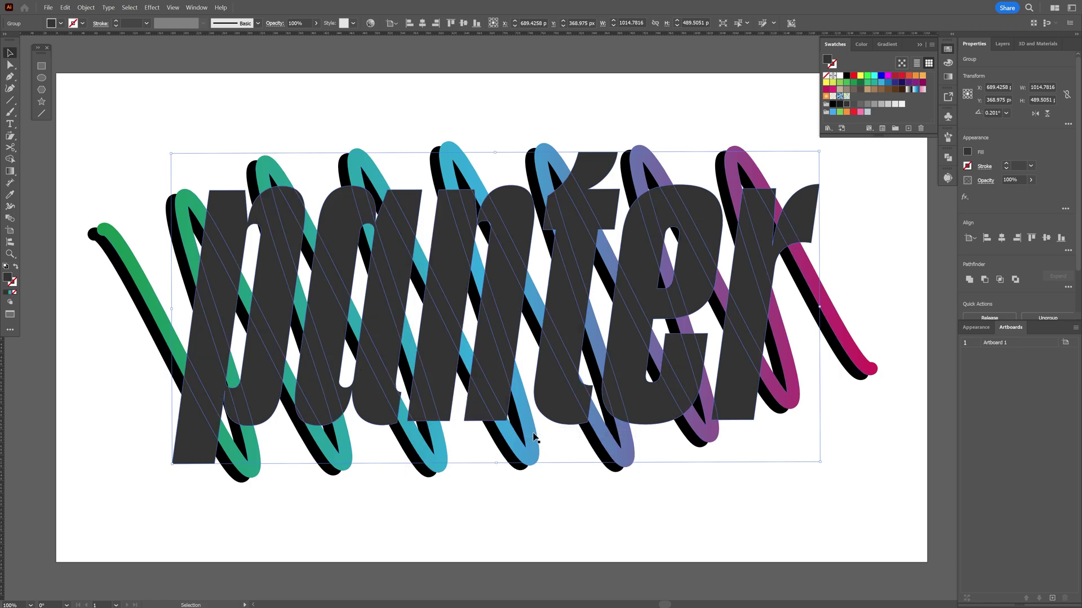
- Make the lettering a compound path and fill it pink (R=255 G=123 B=172)
{"action": "left_click", "coordinate": [85, 7]}
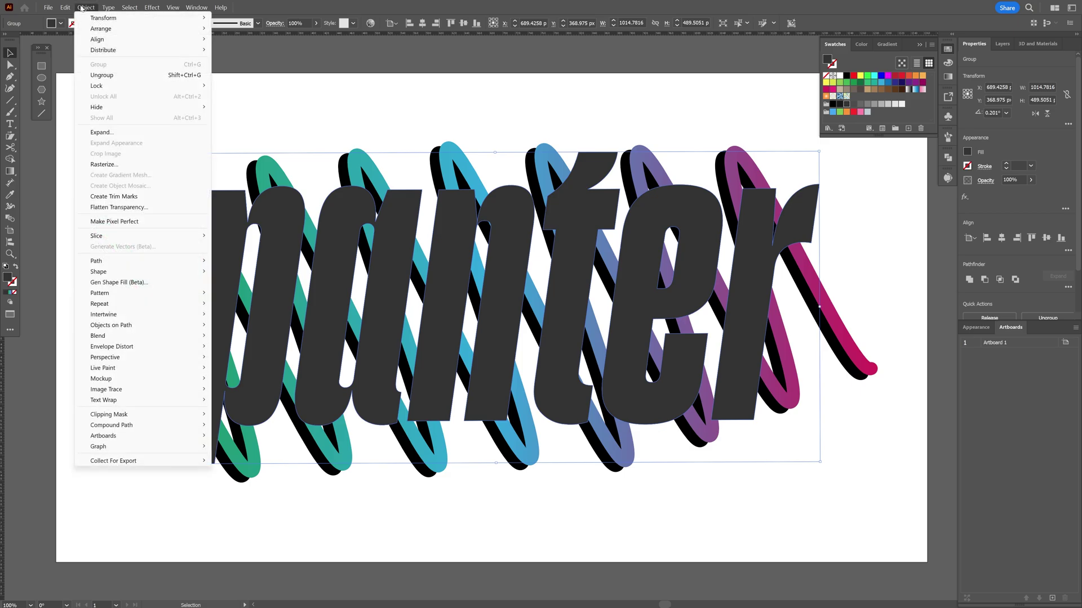
{"action": "mouse_move", "coordinate": [145, 429]}
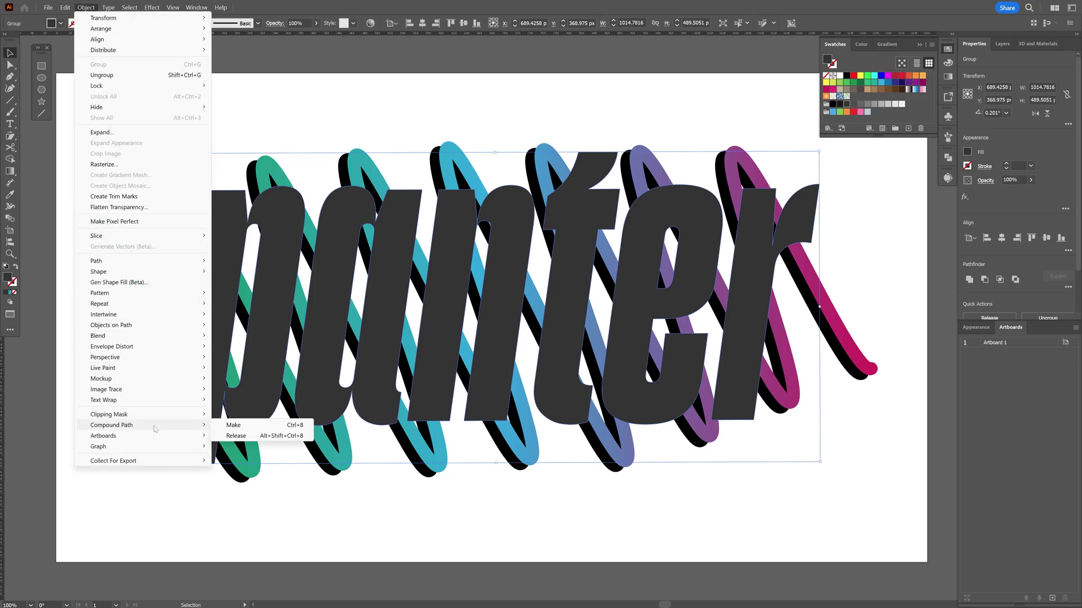
{"action": "left_click", "coordinate": [234, 426]}
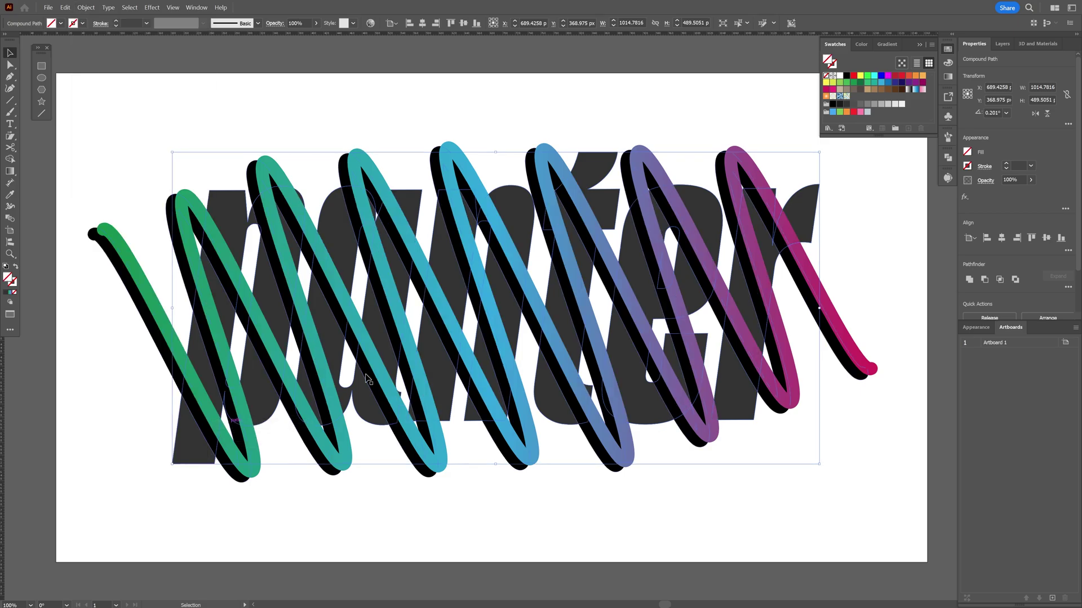
{"action": "left_click", "coordinate": [860, 112]}
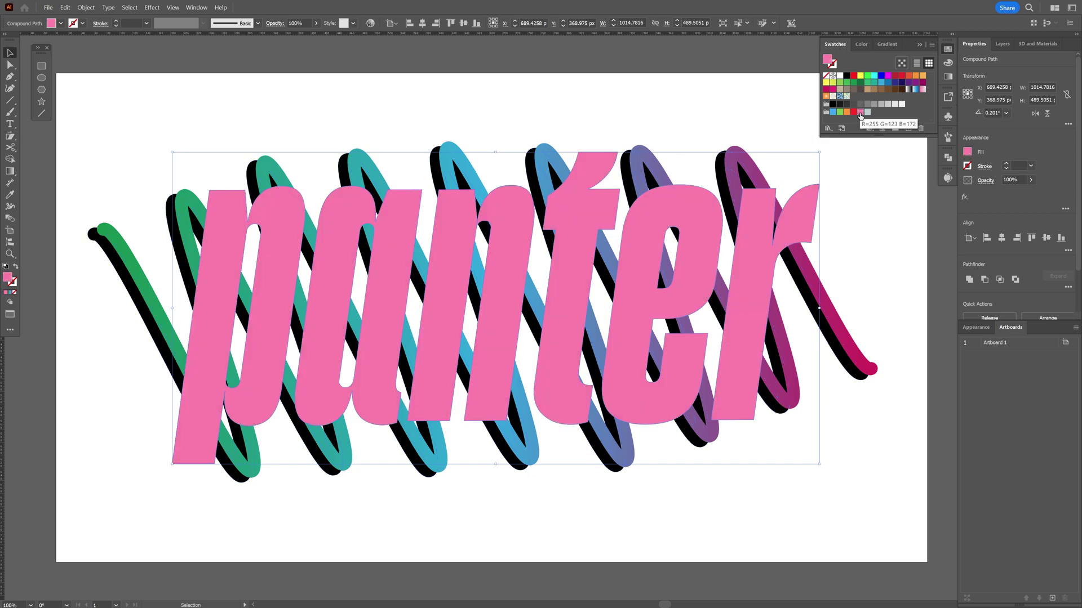
- Clip the black shadow coil inside the lettering with a clipping mask
{"action": "left_click", "coordinate": [722, 176], "text": "shift"}
{"action": "right_click", "coordinate": [721, 176]}
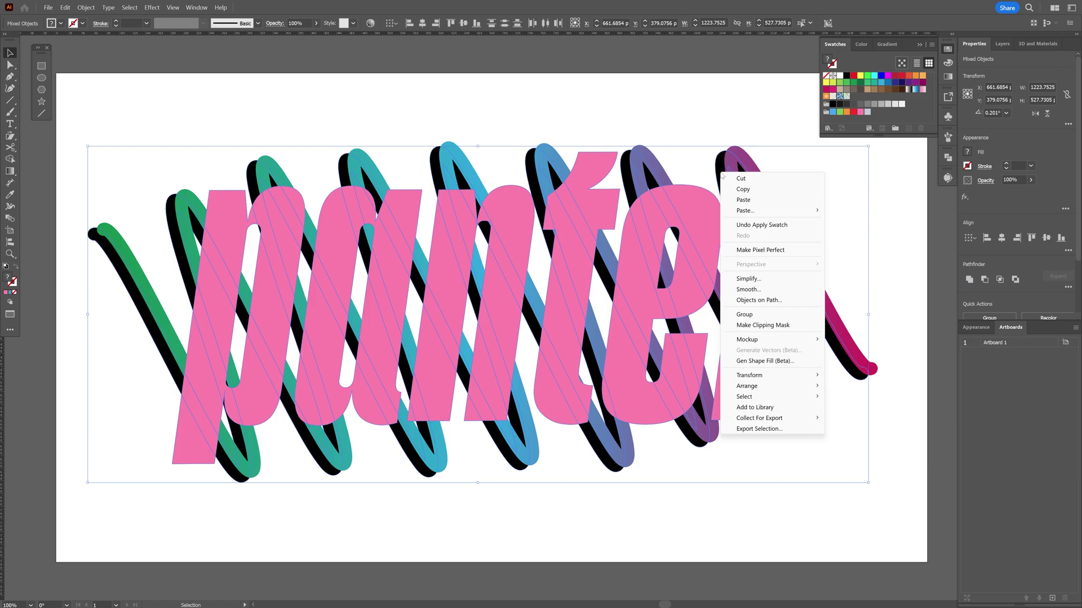
{"action": "left_click", "coordinate": [763, 325]}
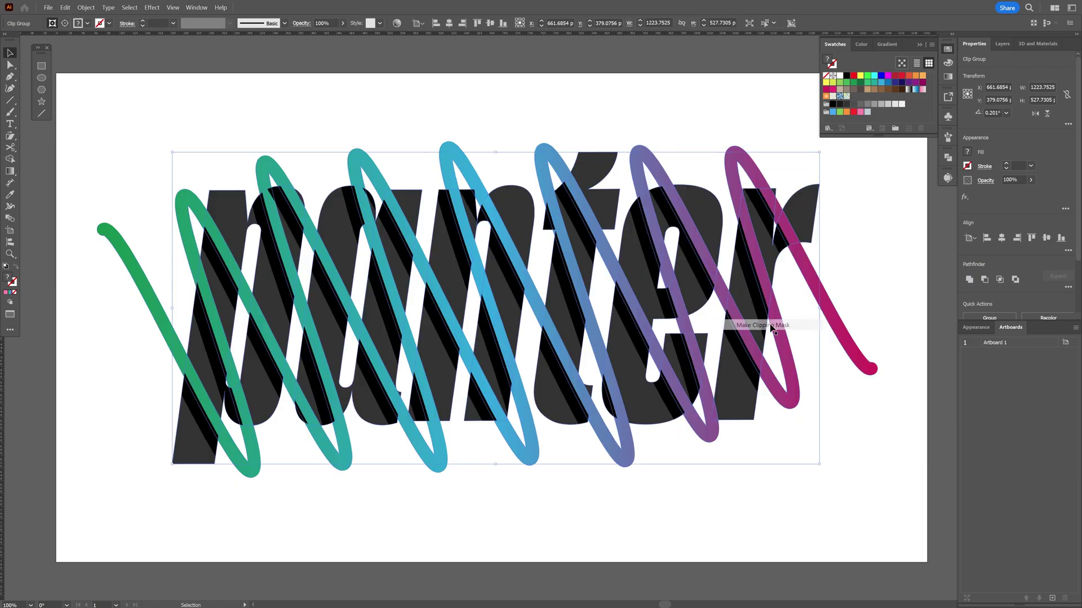
- Bring the gradient coil to the front
{"action": "left_click", "coordinate": [460, 152]}
{"action": "right_click", "coordinate": [460, 151]}
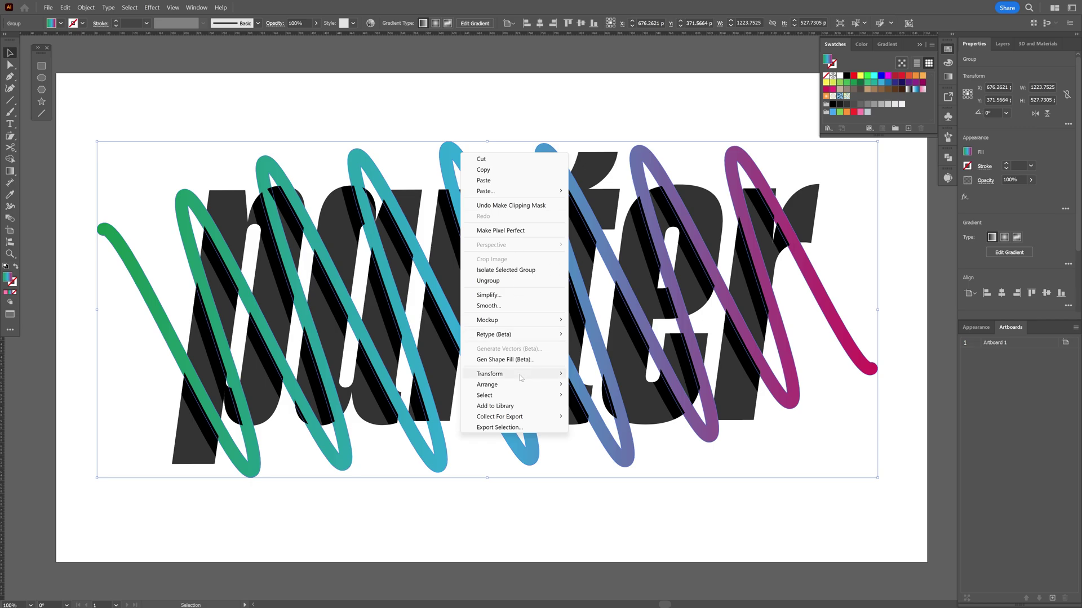
{"action": "mouse_move", "coordinate": [523, 386]}
{"action": "left_click", "coordinate": [814, 447]}
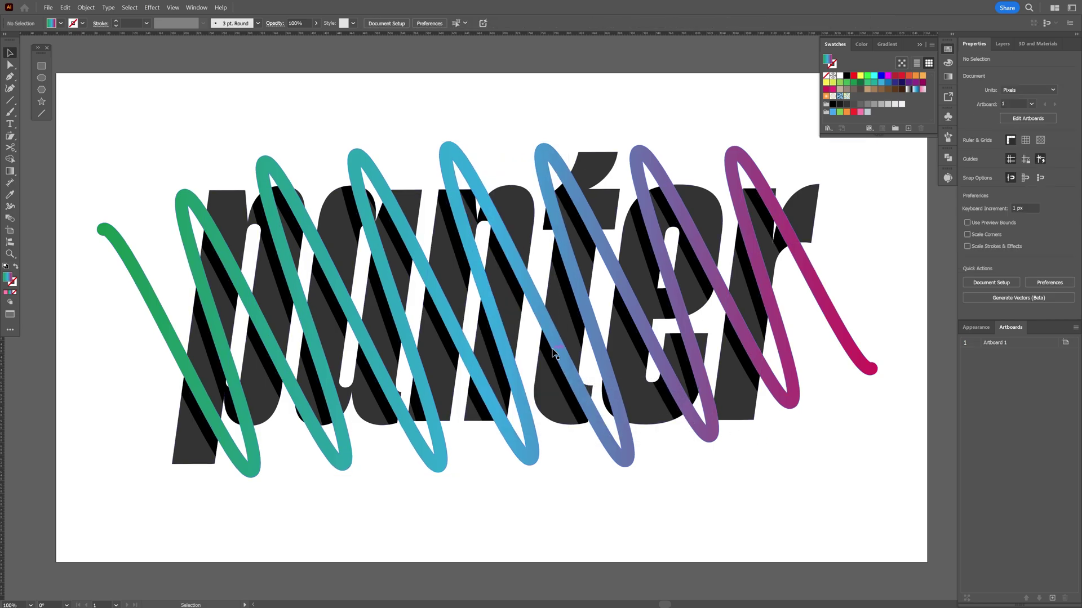
- Group the clipped lettering with the gradient coil, then select all the artwork
{"action": "left_click", "coordinate": [552, 368]}
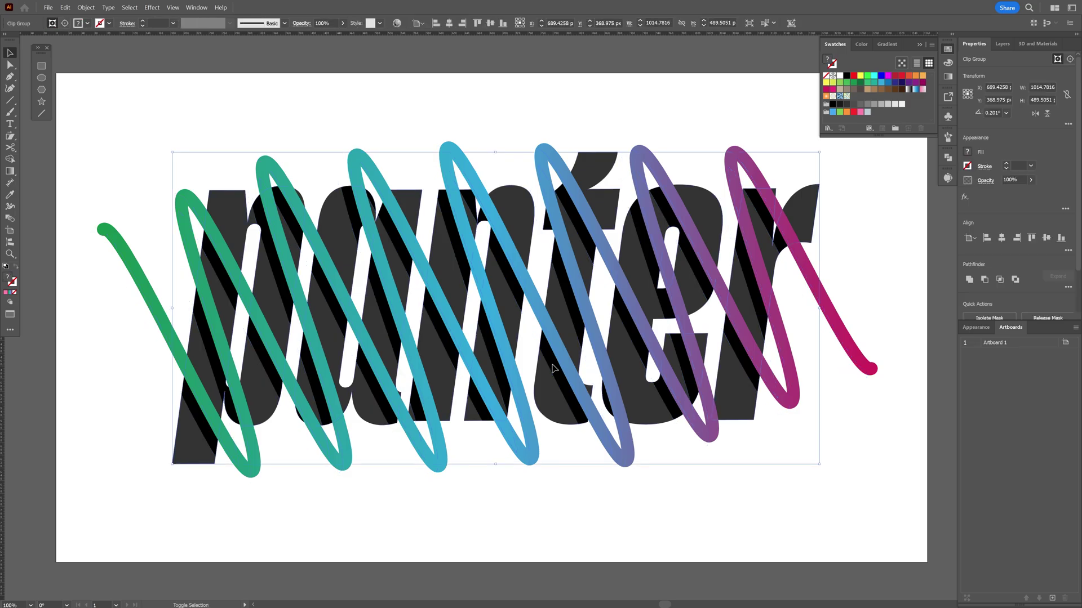
{"action": "left_click", "coordinate": [536, 298], "text": "shift"}
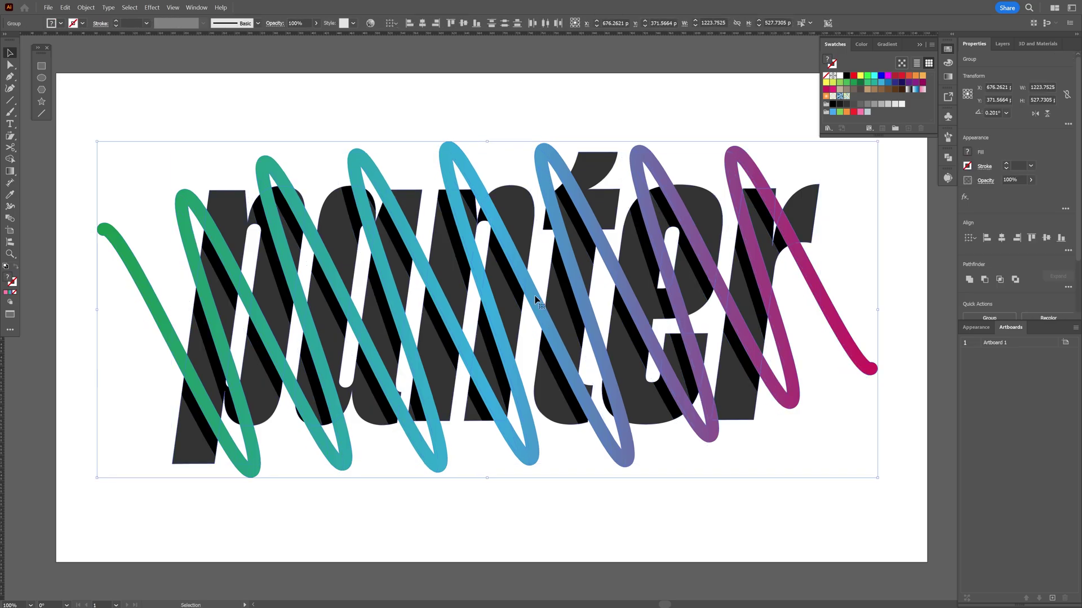
{"action": "right_click", "coordinate": [535, 299]}
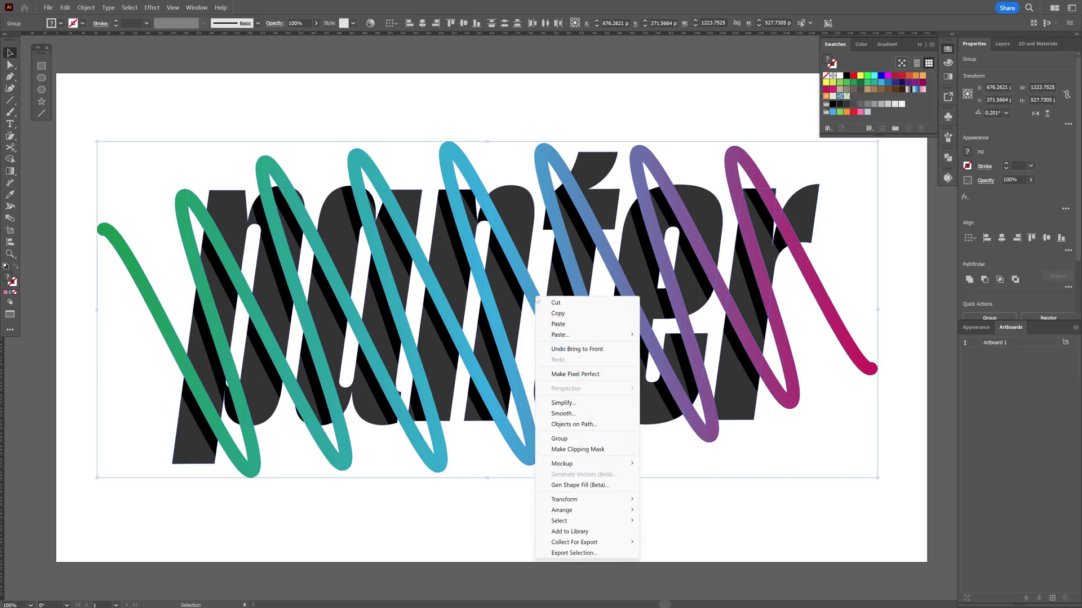
{"action": "left_click", "coordinate": [570, 439]}
{"action": "left_click", "coordinate": [793, 507]}
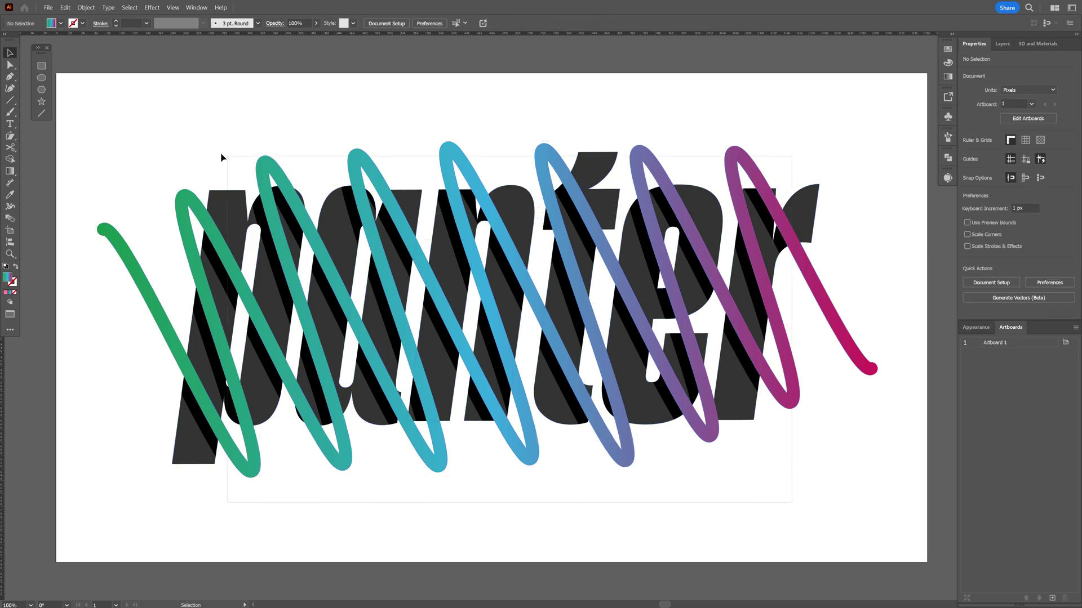
{"action": "key", "text": "ctrl+a"}
- Make an Intertwine object and tuck the green coil behind the letter 'p'
{"action": "left_click", "coordinate": [90, 8]}
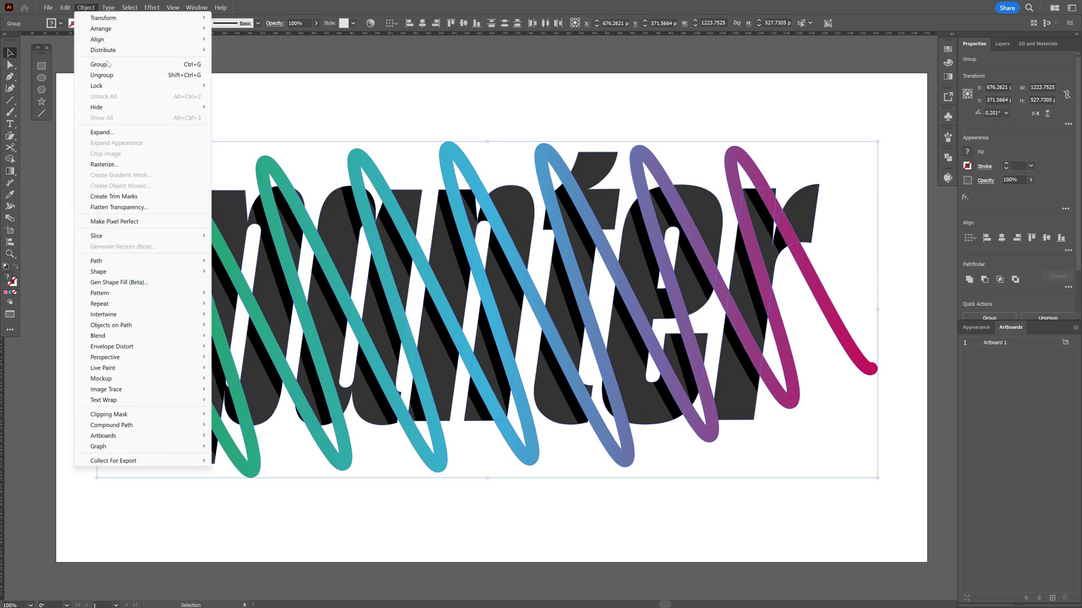
{"action": "mouse_move", "coordinate": [155, 317]}
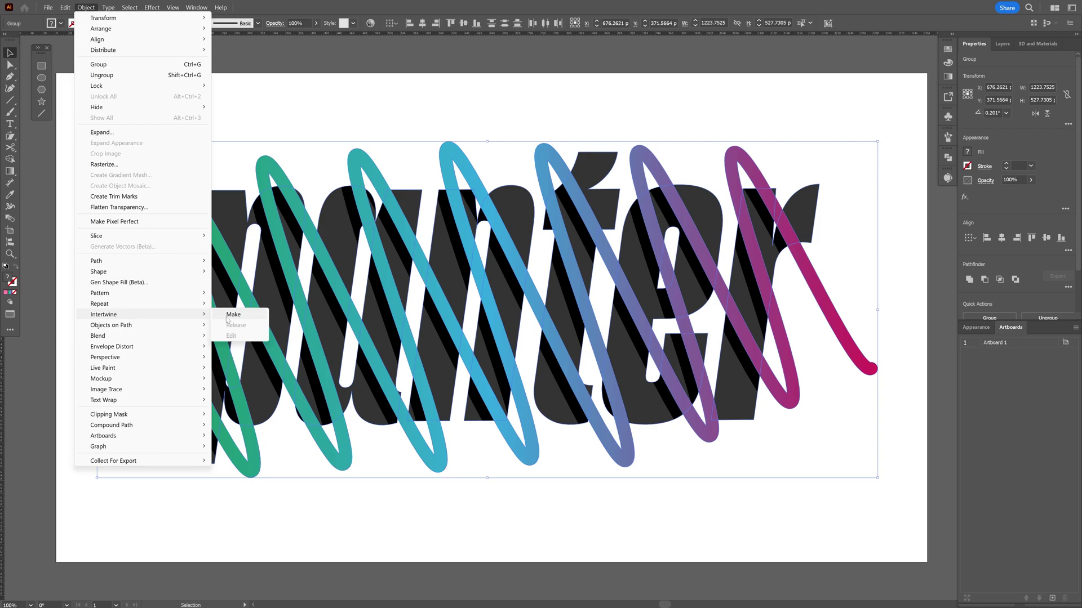
{"action": "left_click", "coordinate": [243, 318]}
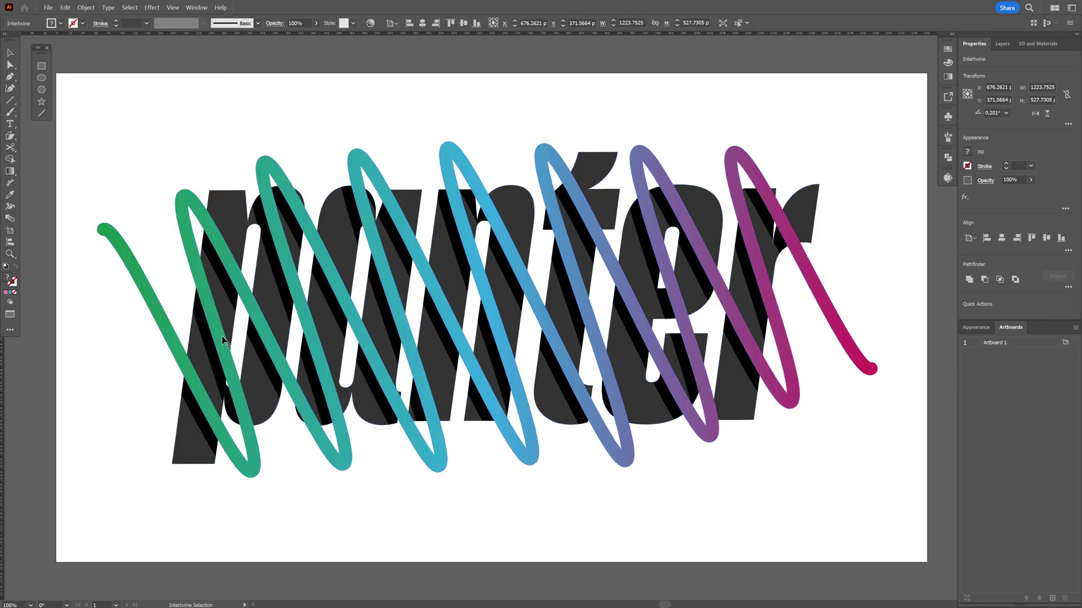
{"action": "left_click", "coordinate": [204, 403]}
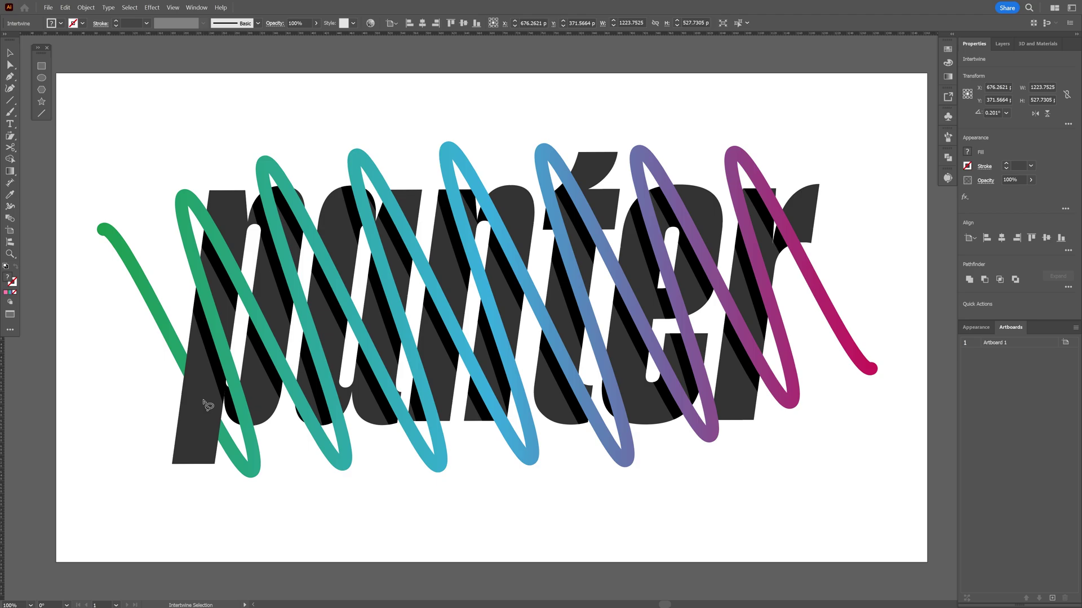